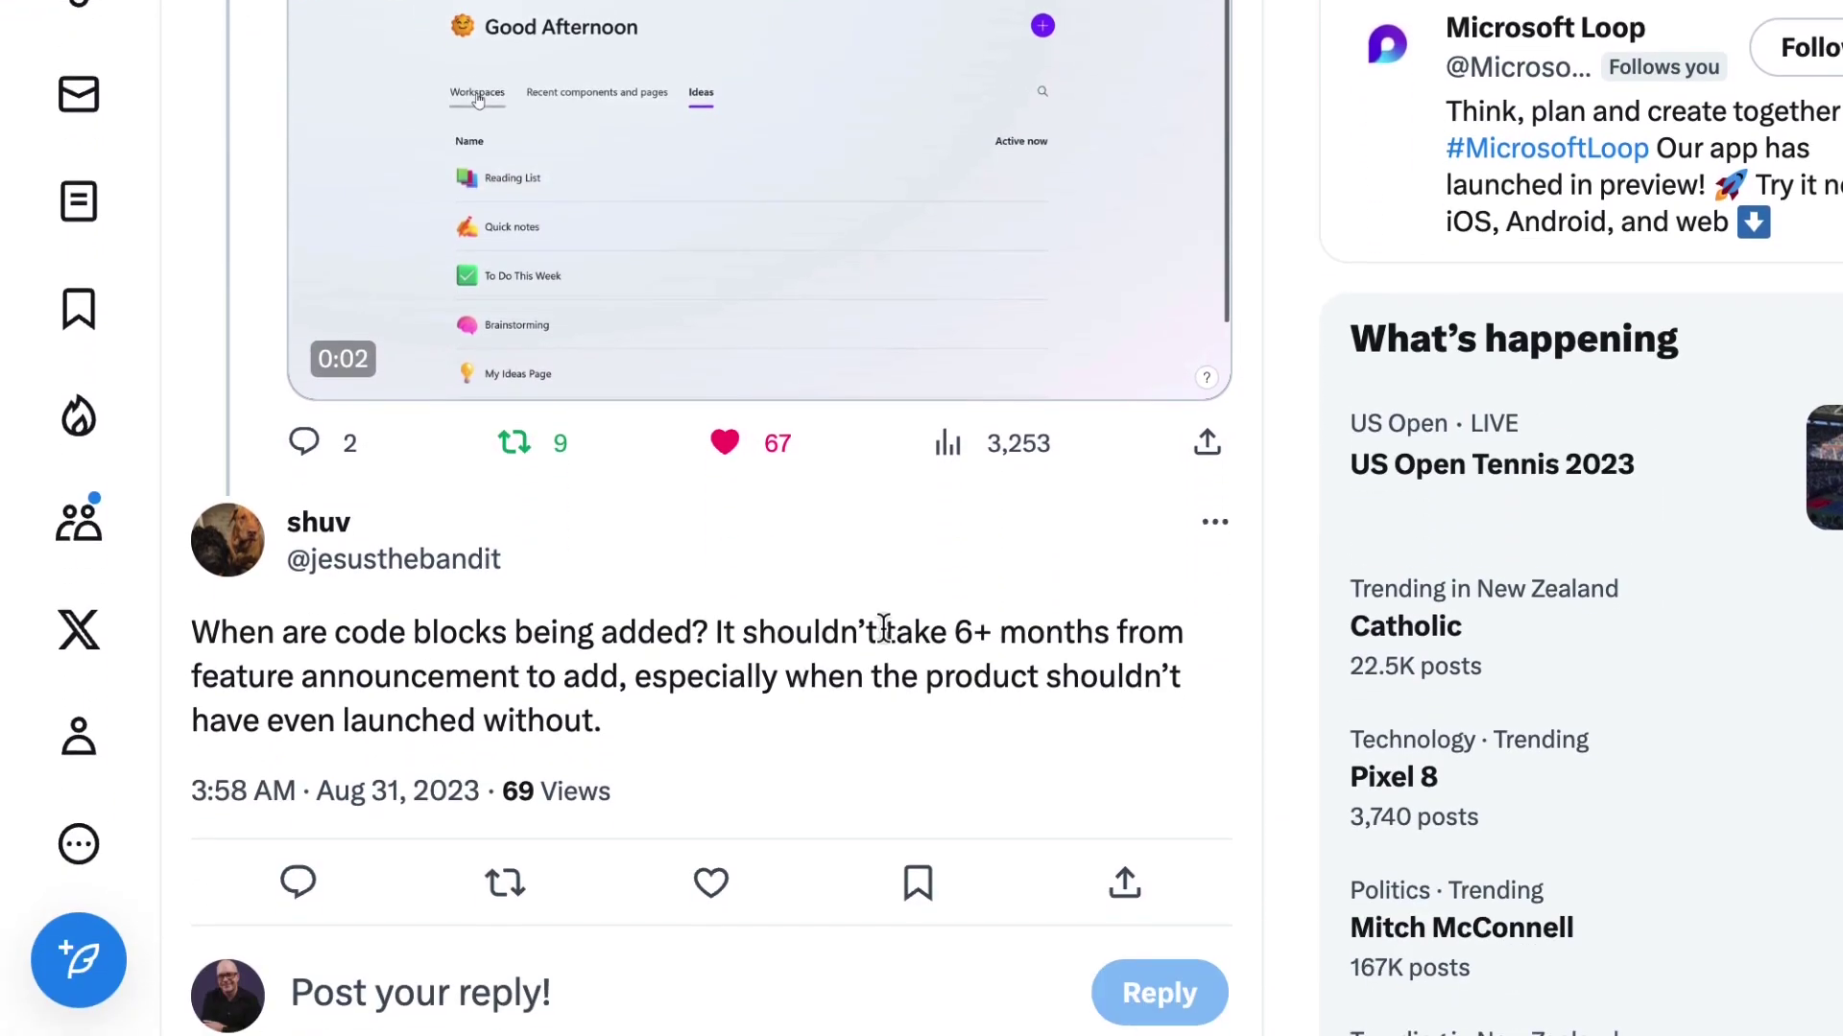
# Step: Highlight a phrase in a reply under Microsoft Loop's post about the Recent and Ideas tabs
pyautogui.moveTo(884, 629); pyautogui.dragTo(1046, 625)
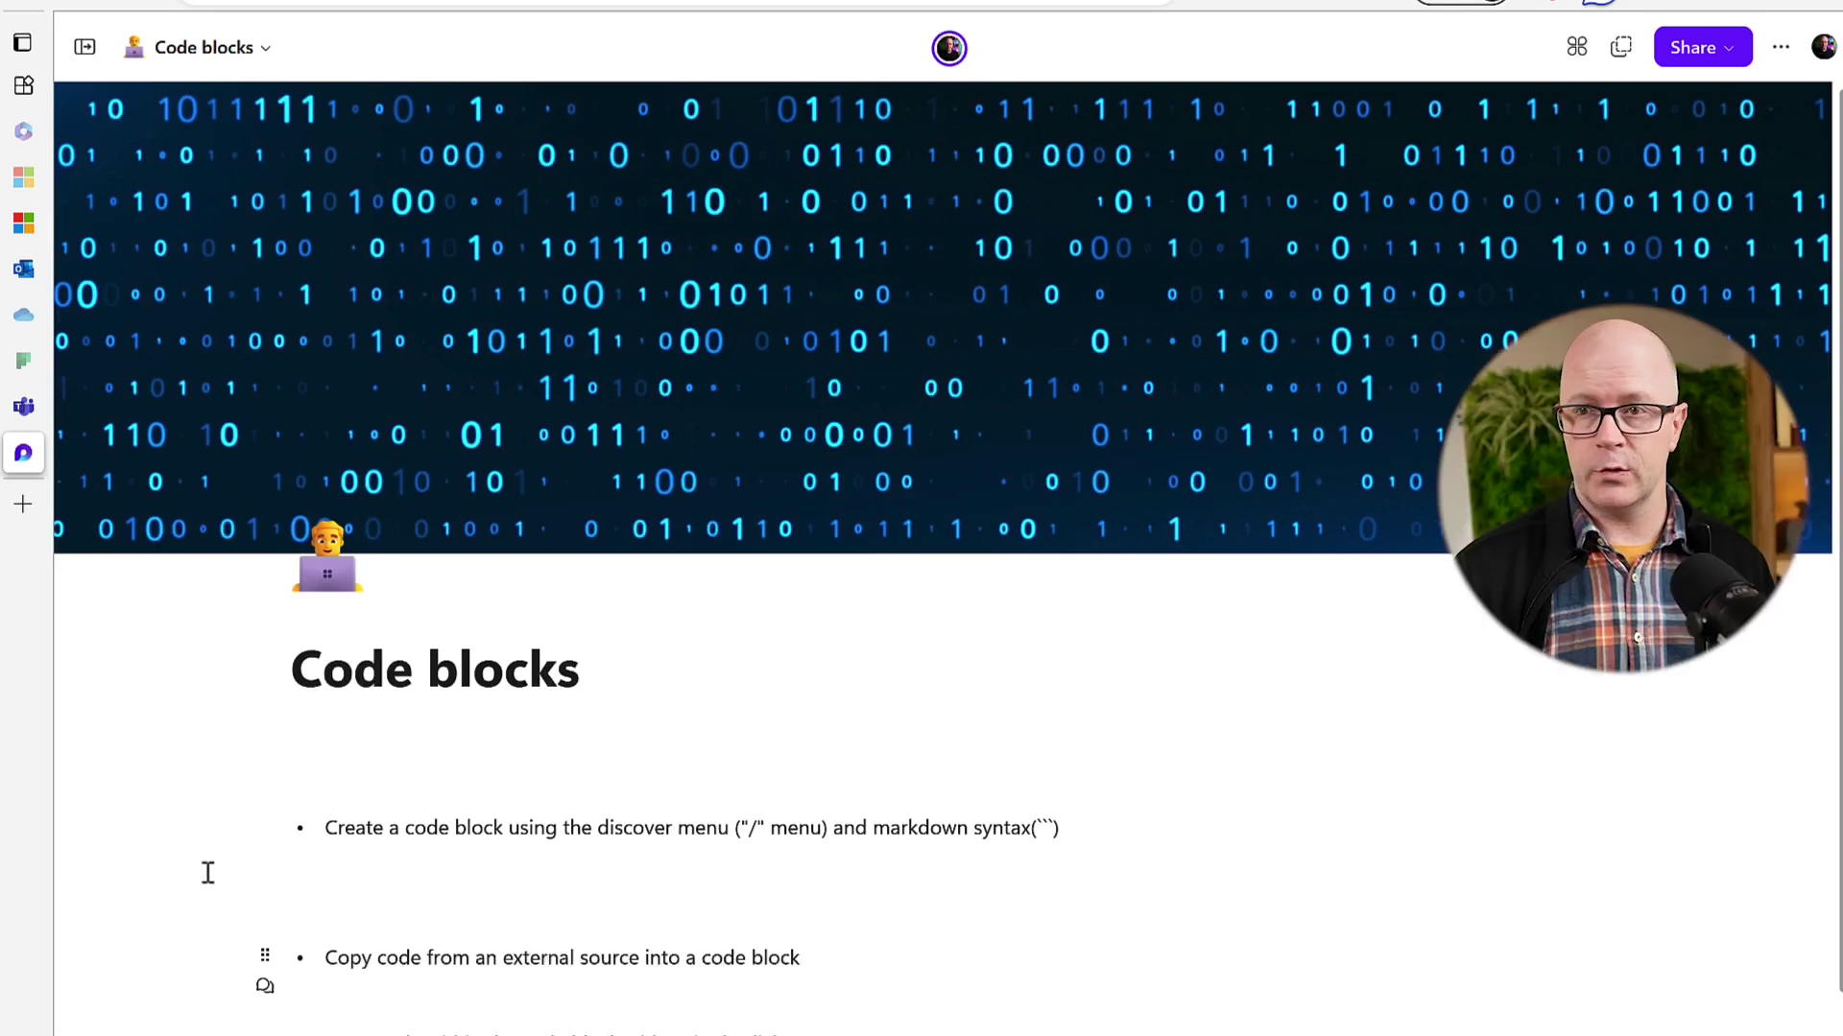
# Step: Start a code block with ``` on the empty line under the first bullet, discarding the /cod preview
pyautogui.click(430, 891)
pyautogui.write('/')
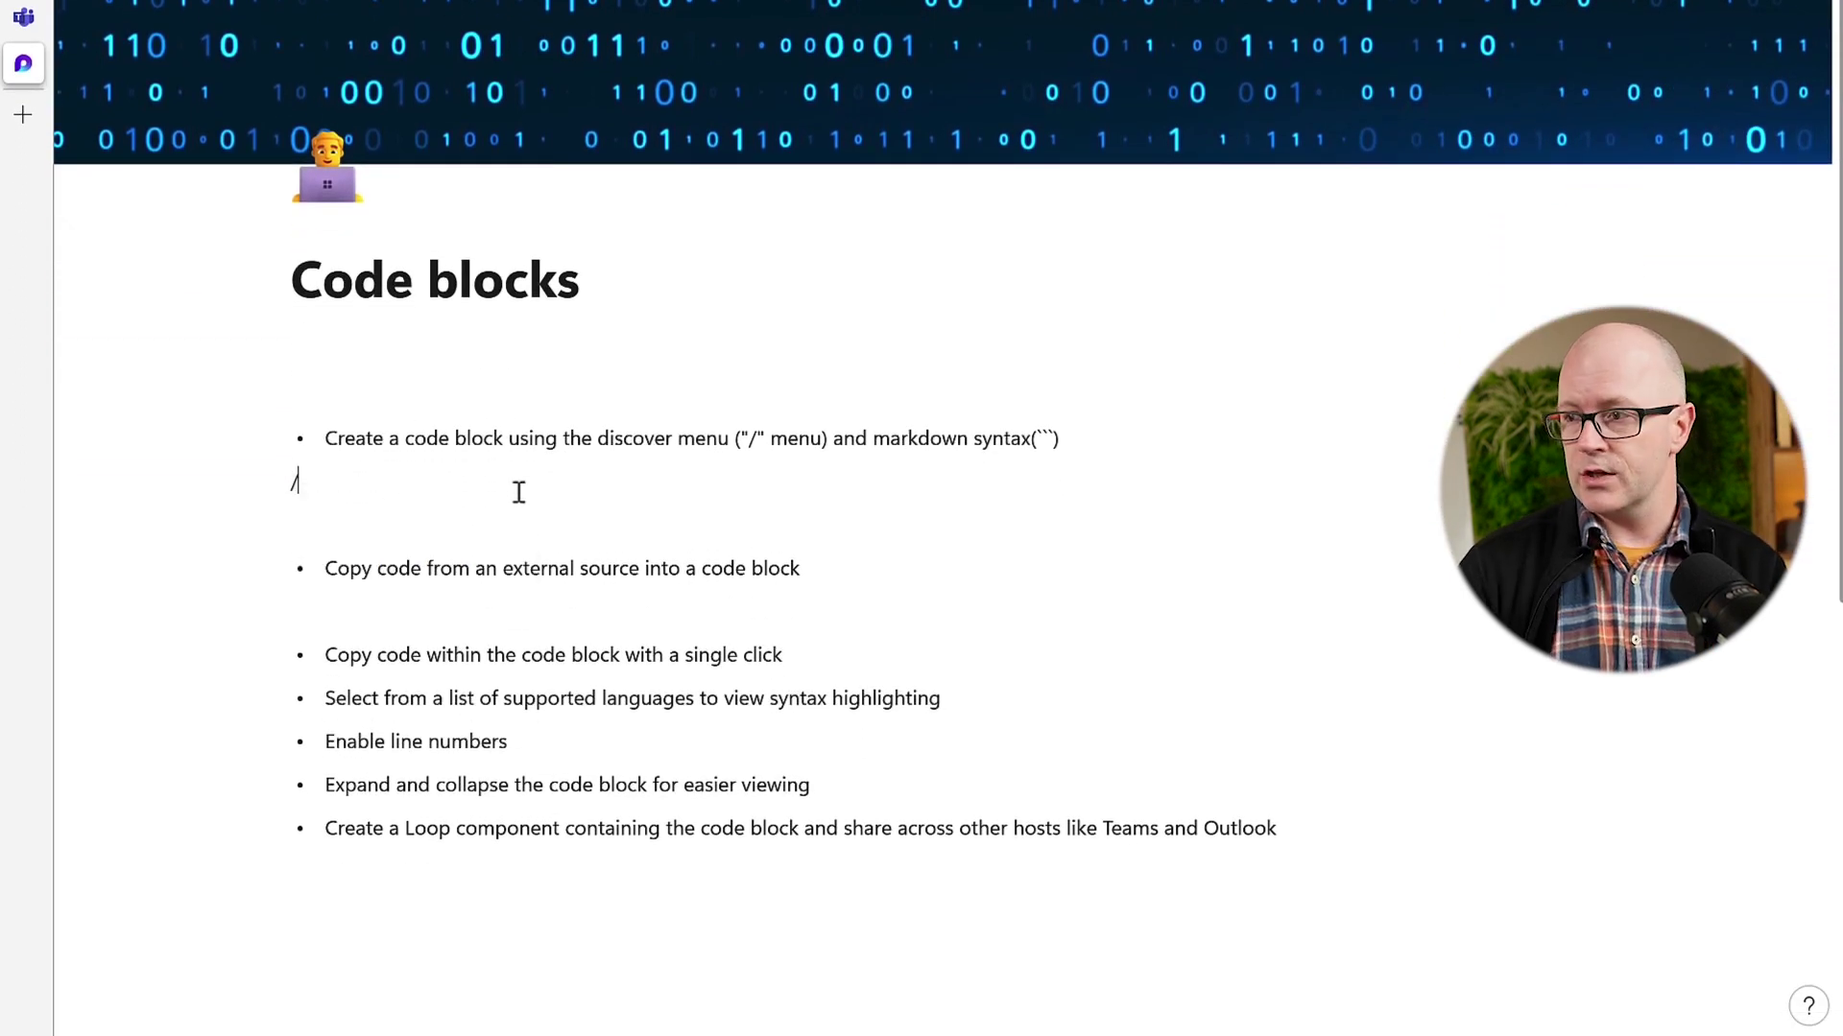
pyautogui.write('cod')
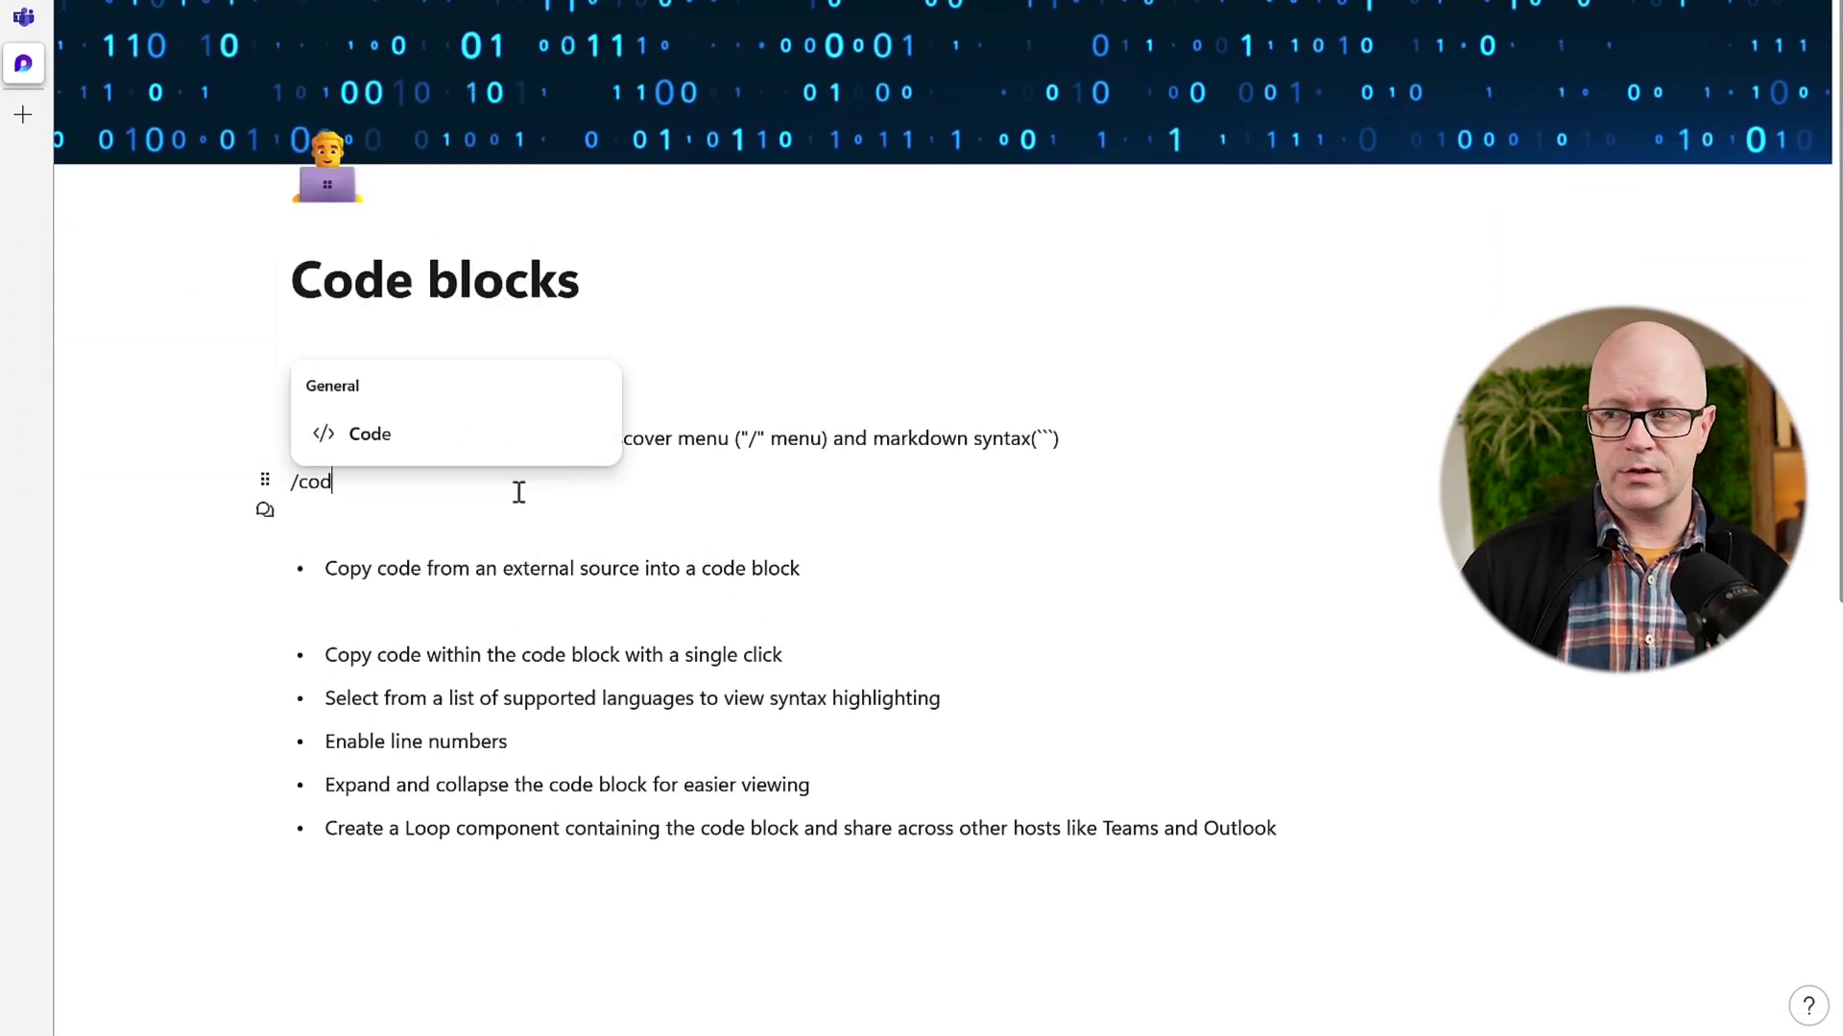
pyautogui.press('BackSpace')
pyautogui.press('BackSpace')
pyautogui.press('BackSpace')
pyautogui.press('BackSpace')
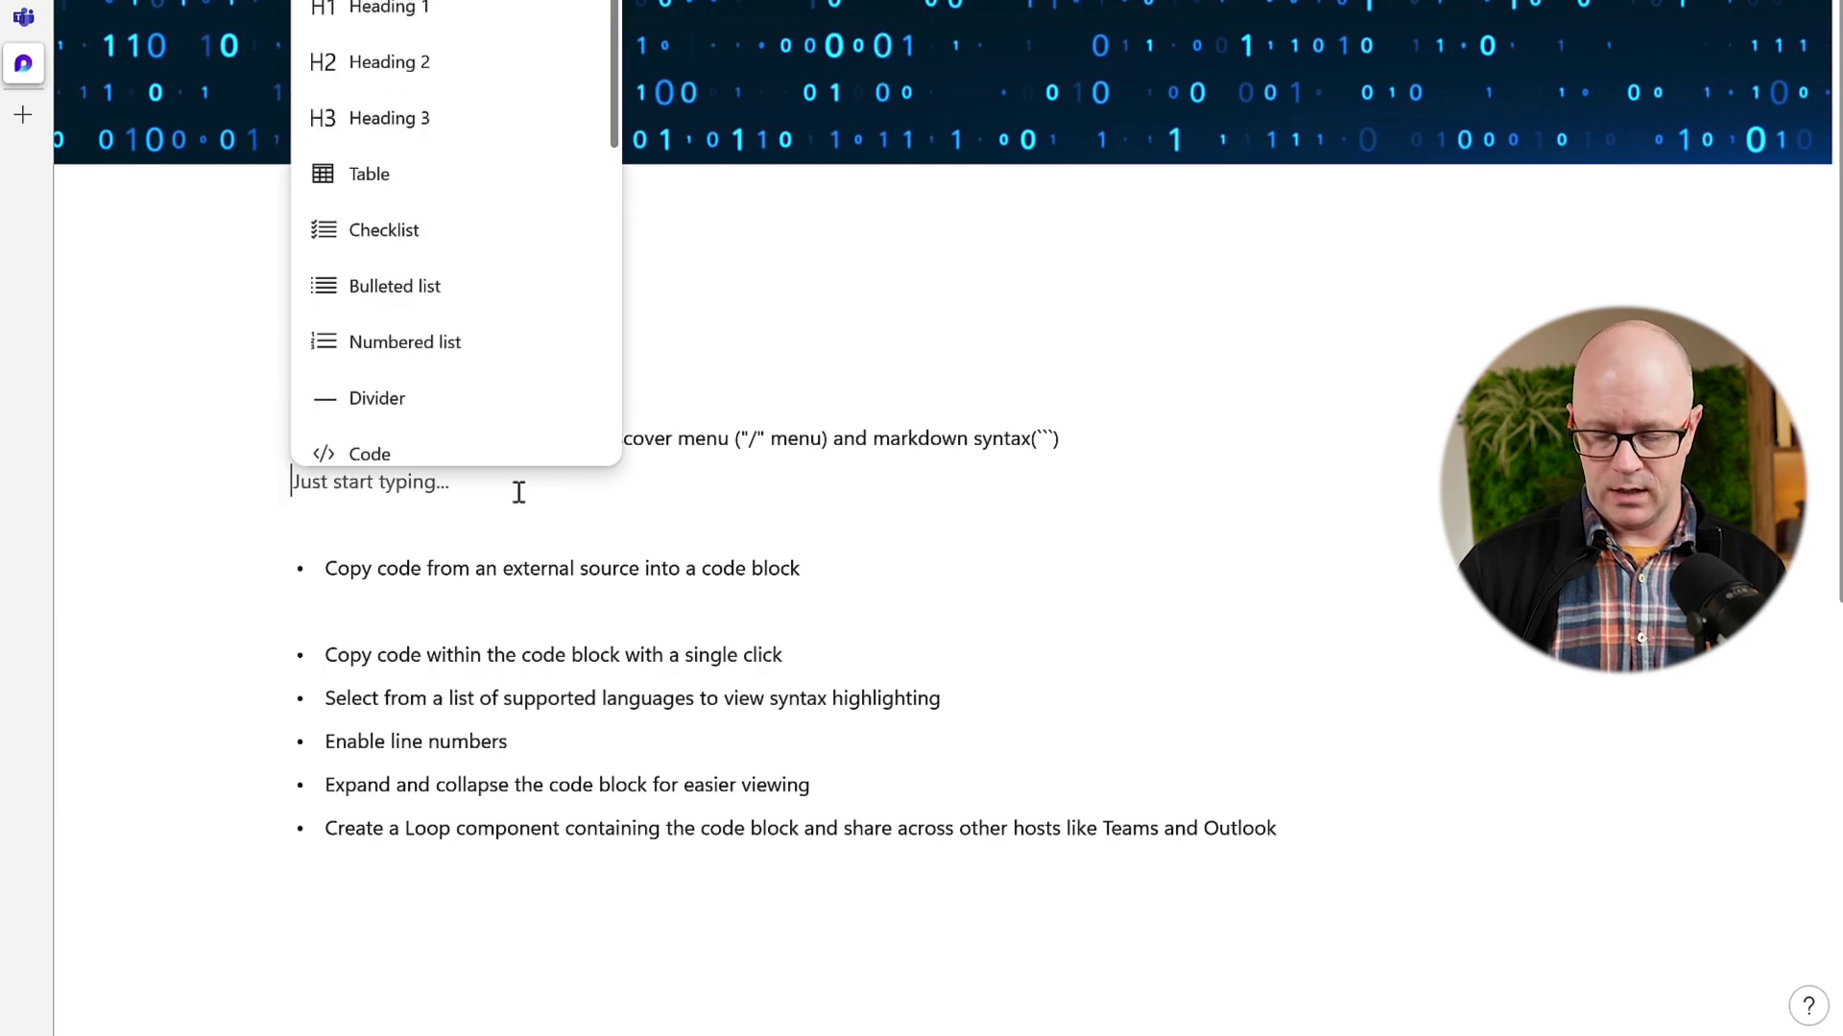
pyautogui.press('Escape')
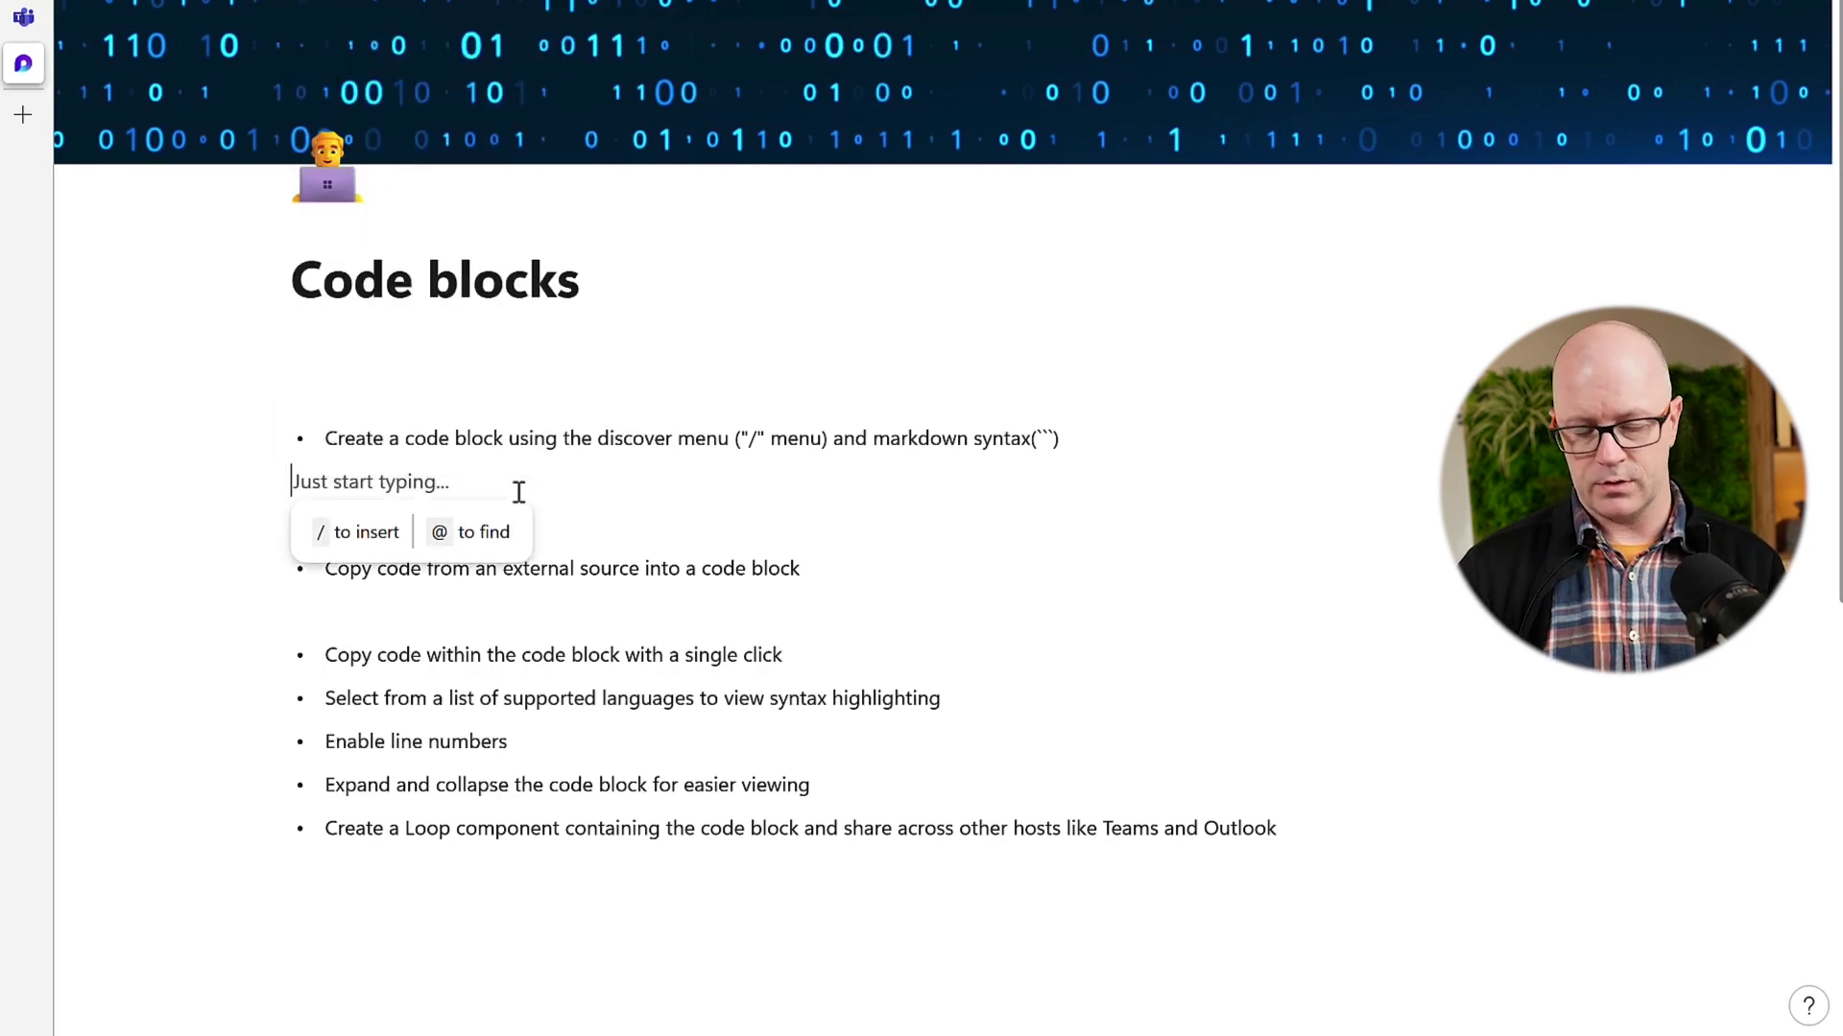
pyautogui.write('`')
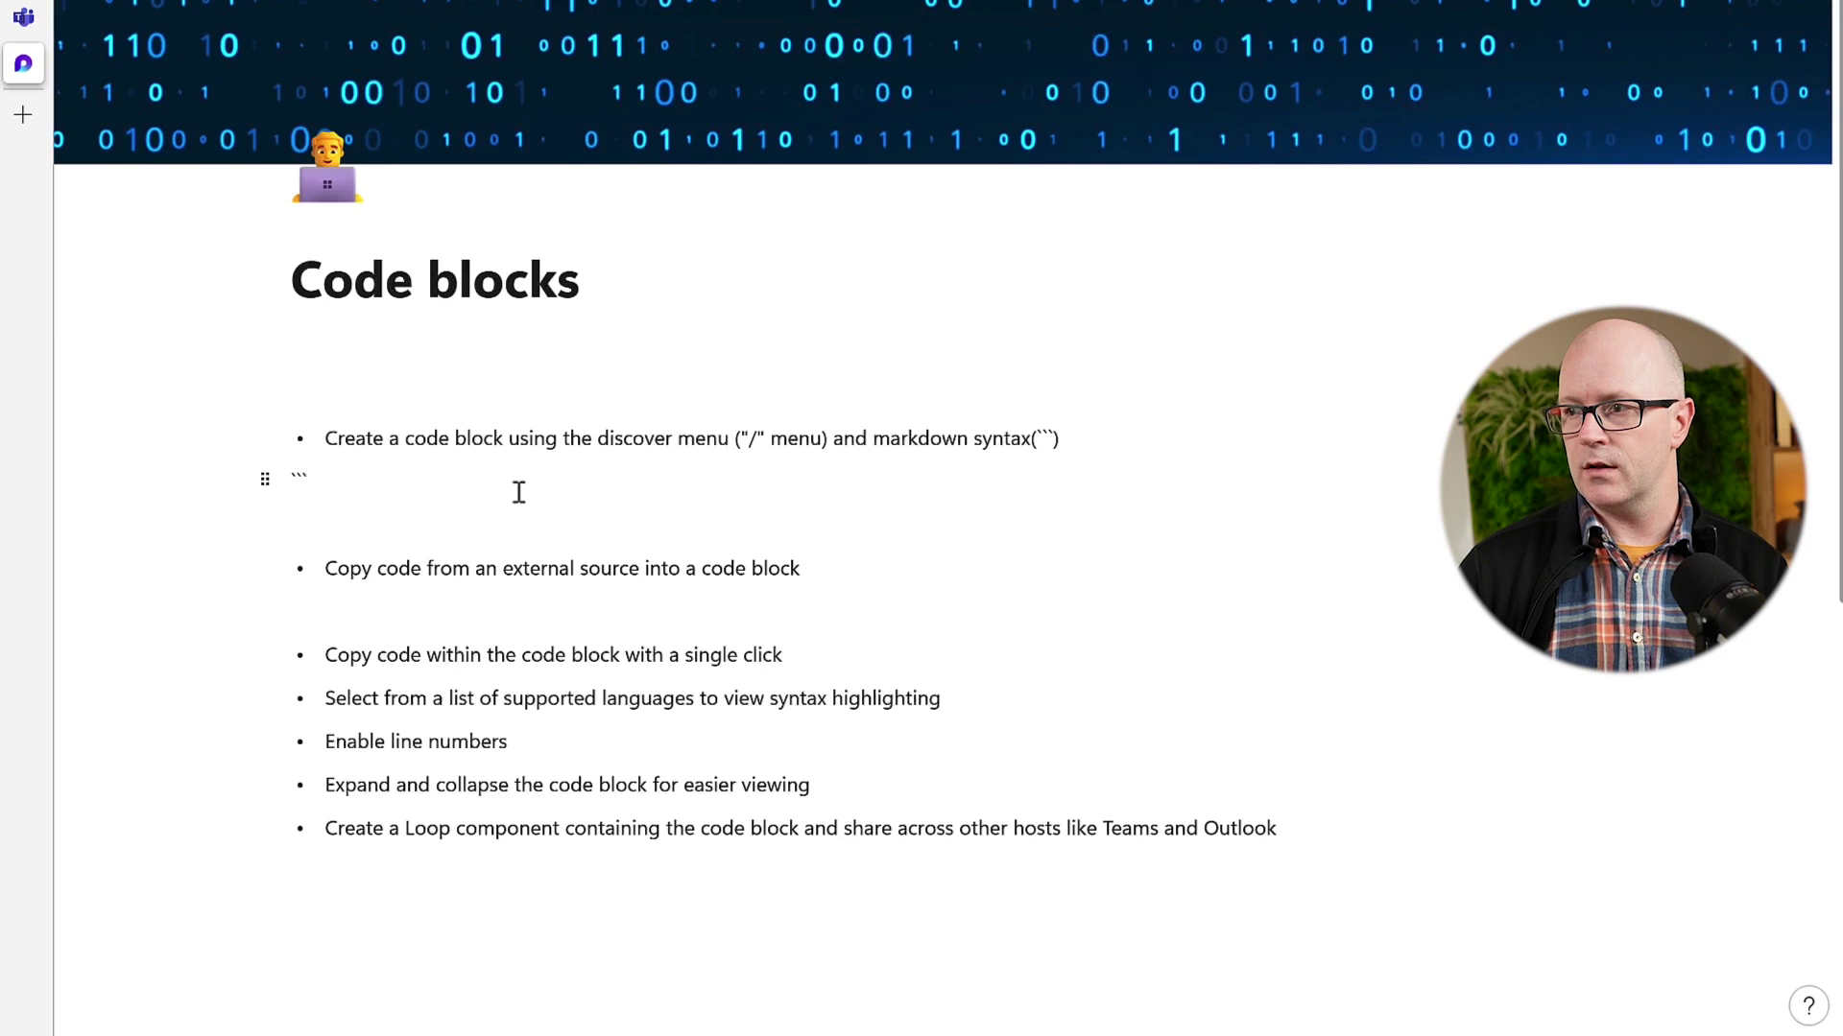
pyautogui.write('``')
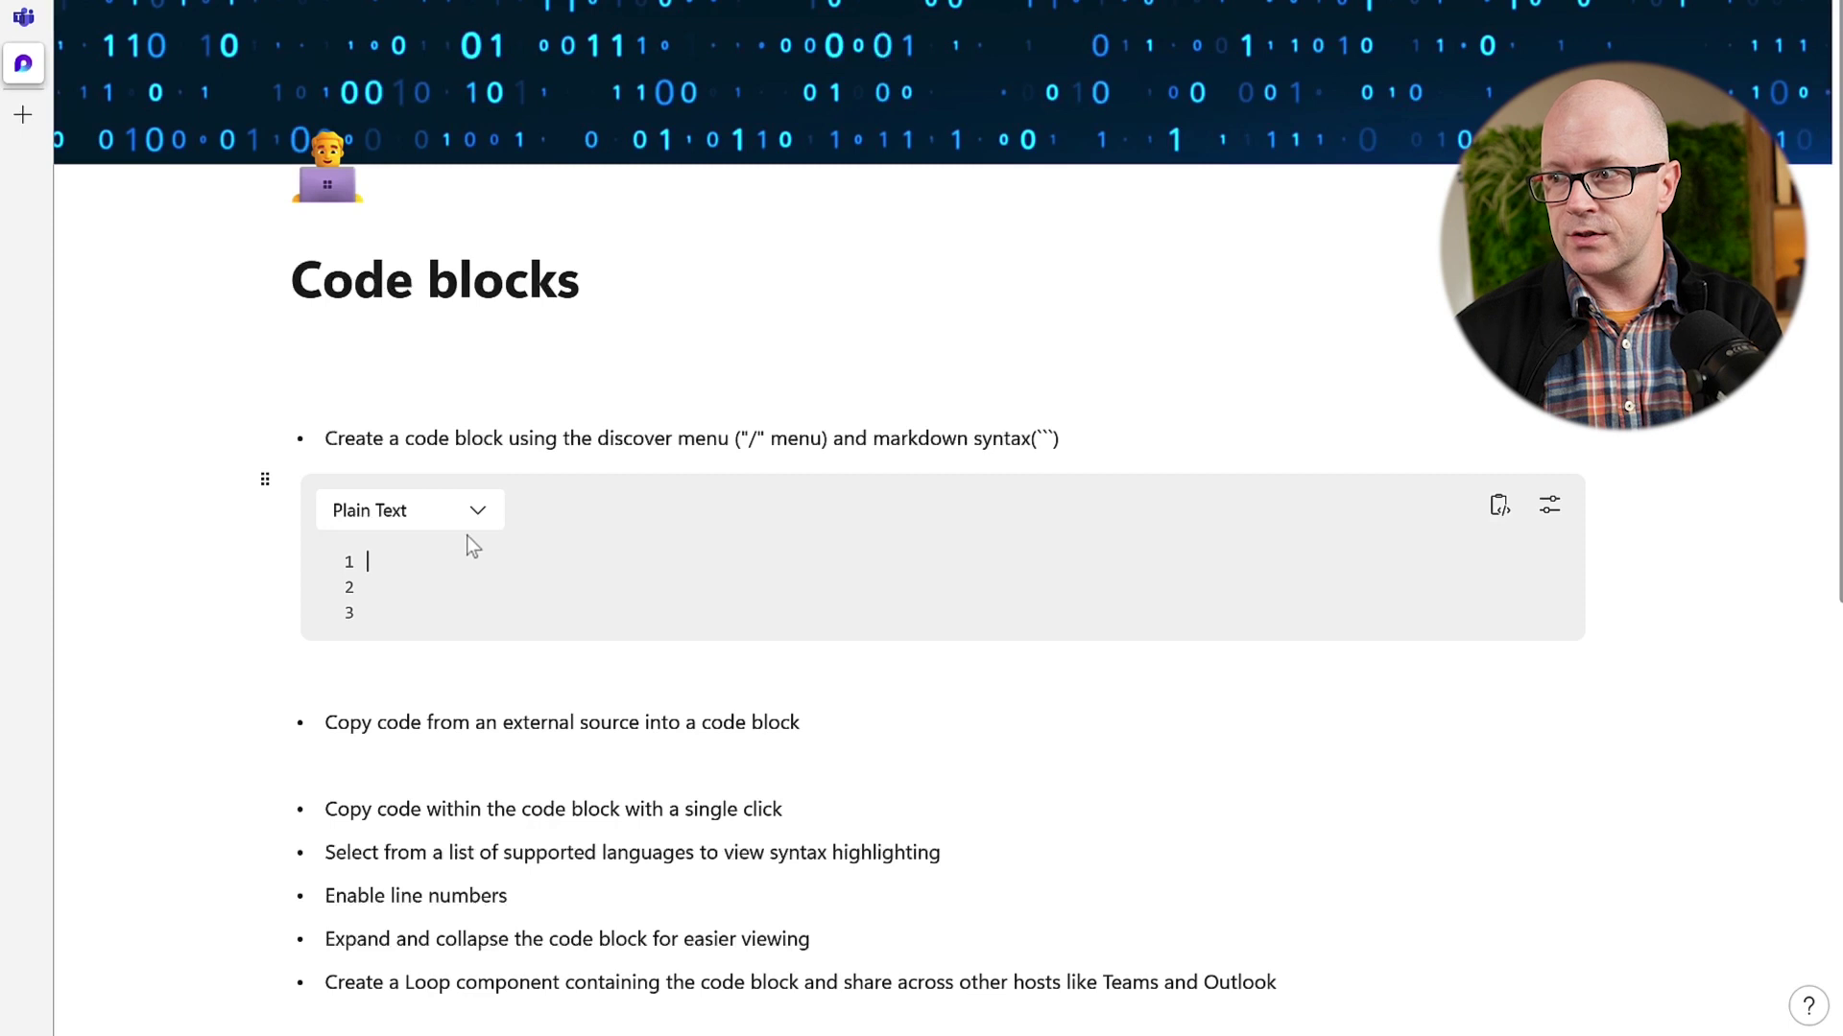
# Step: Change the code block's language from Plain Text to Powershell
pyautogui.click(477, 516)
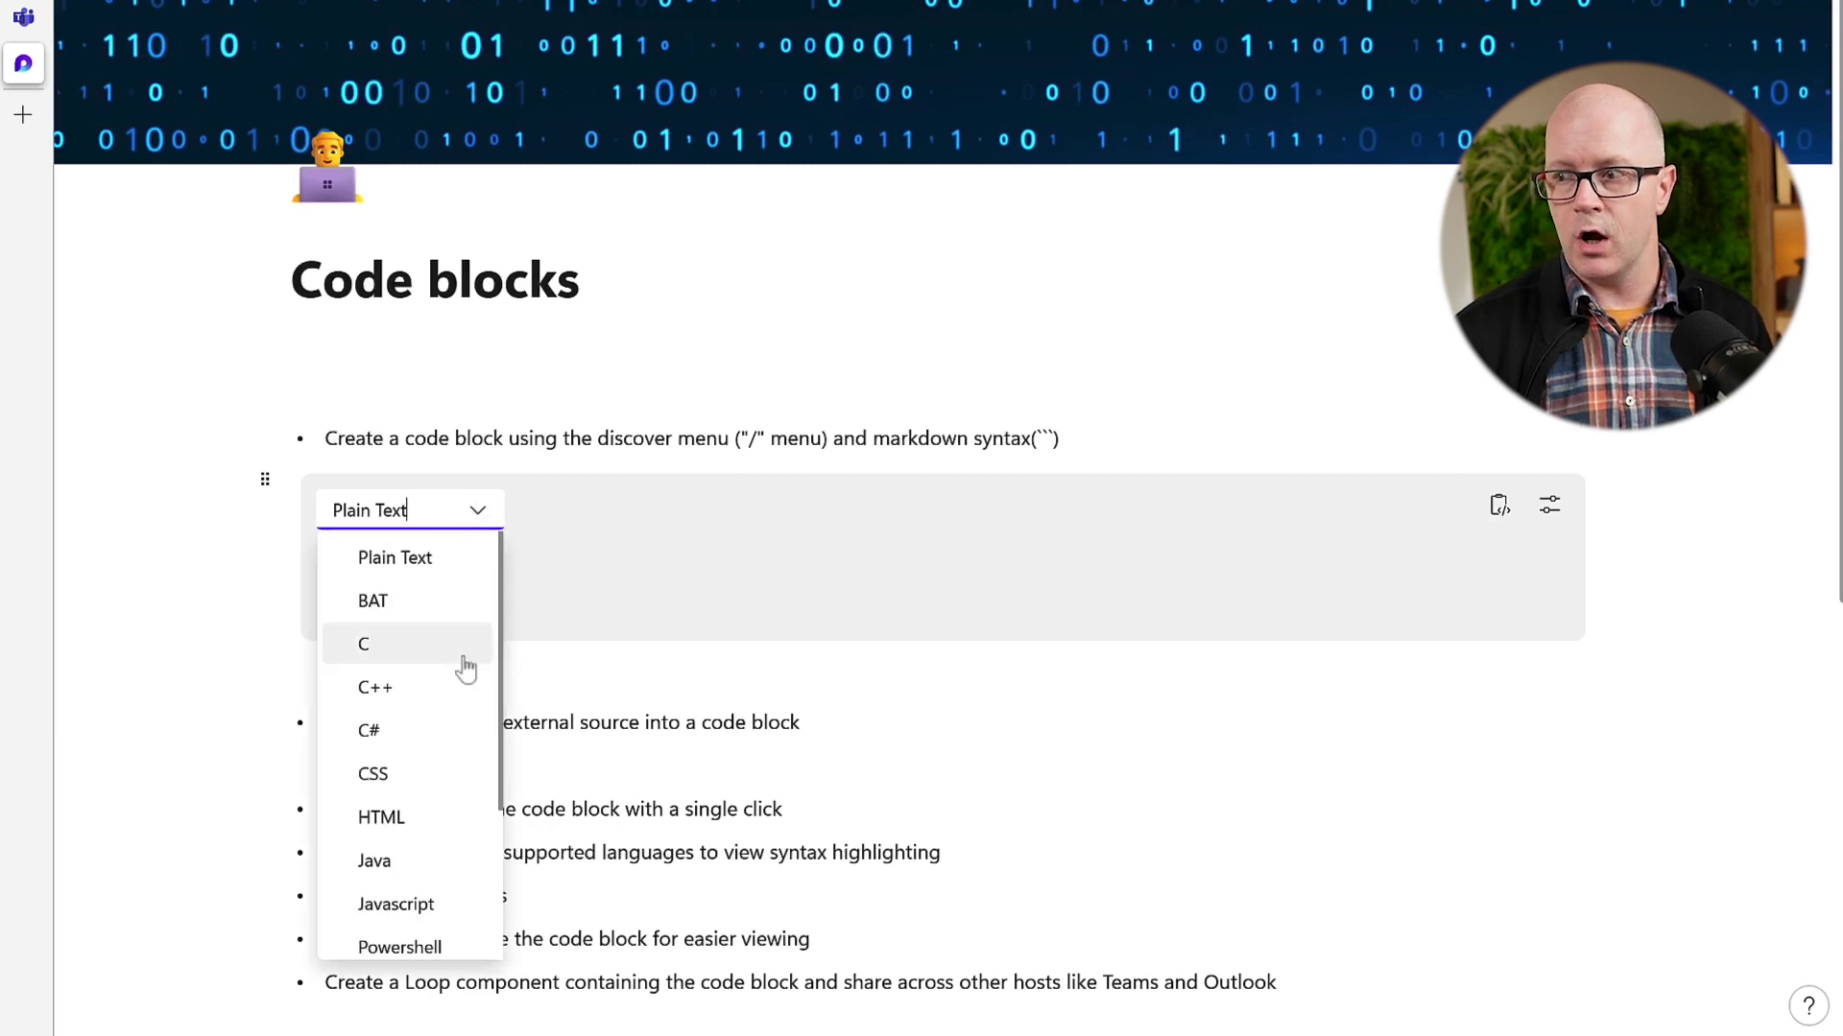
pyautogui.scroll(-1, 465, 669)
pyautogui.scroll(-1, 451, 687)
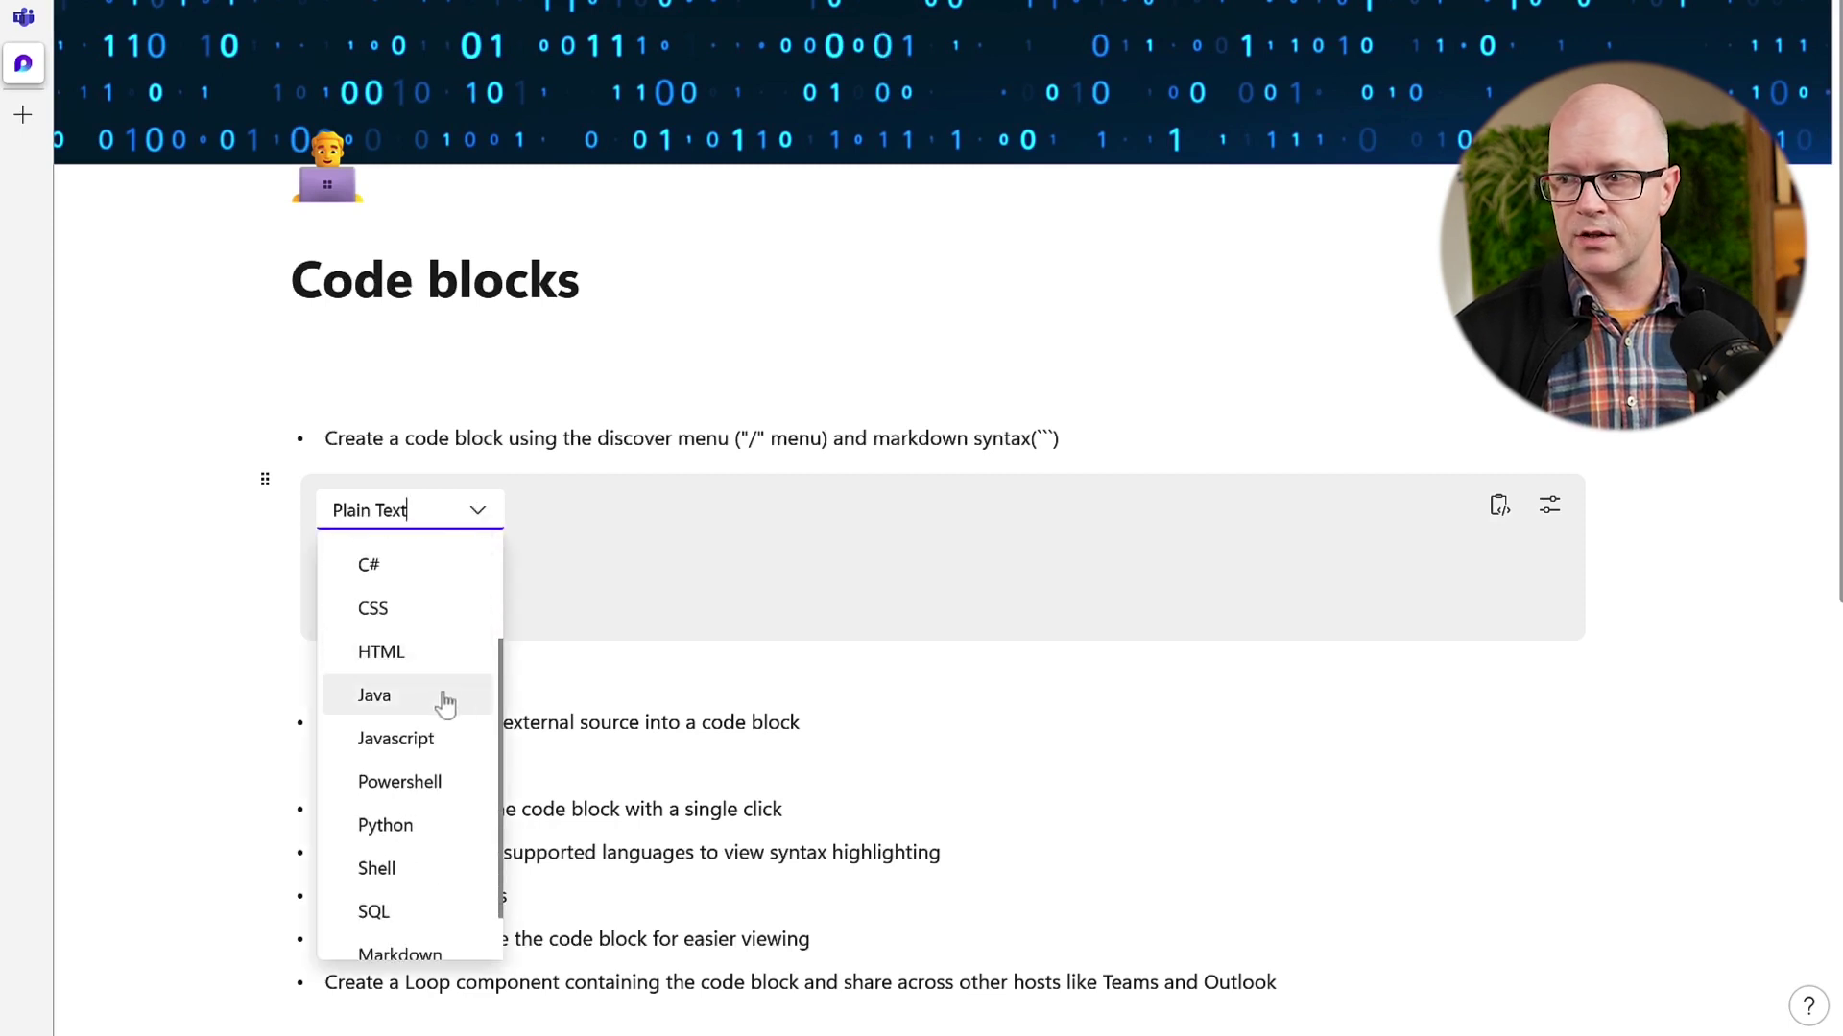
pyautogui.click(424, 783)
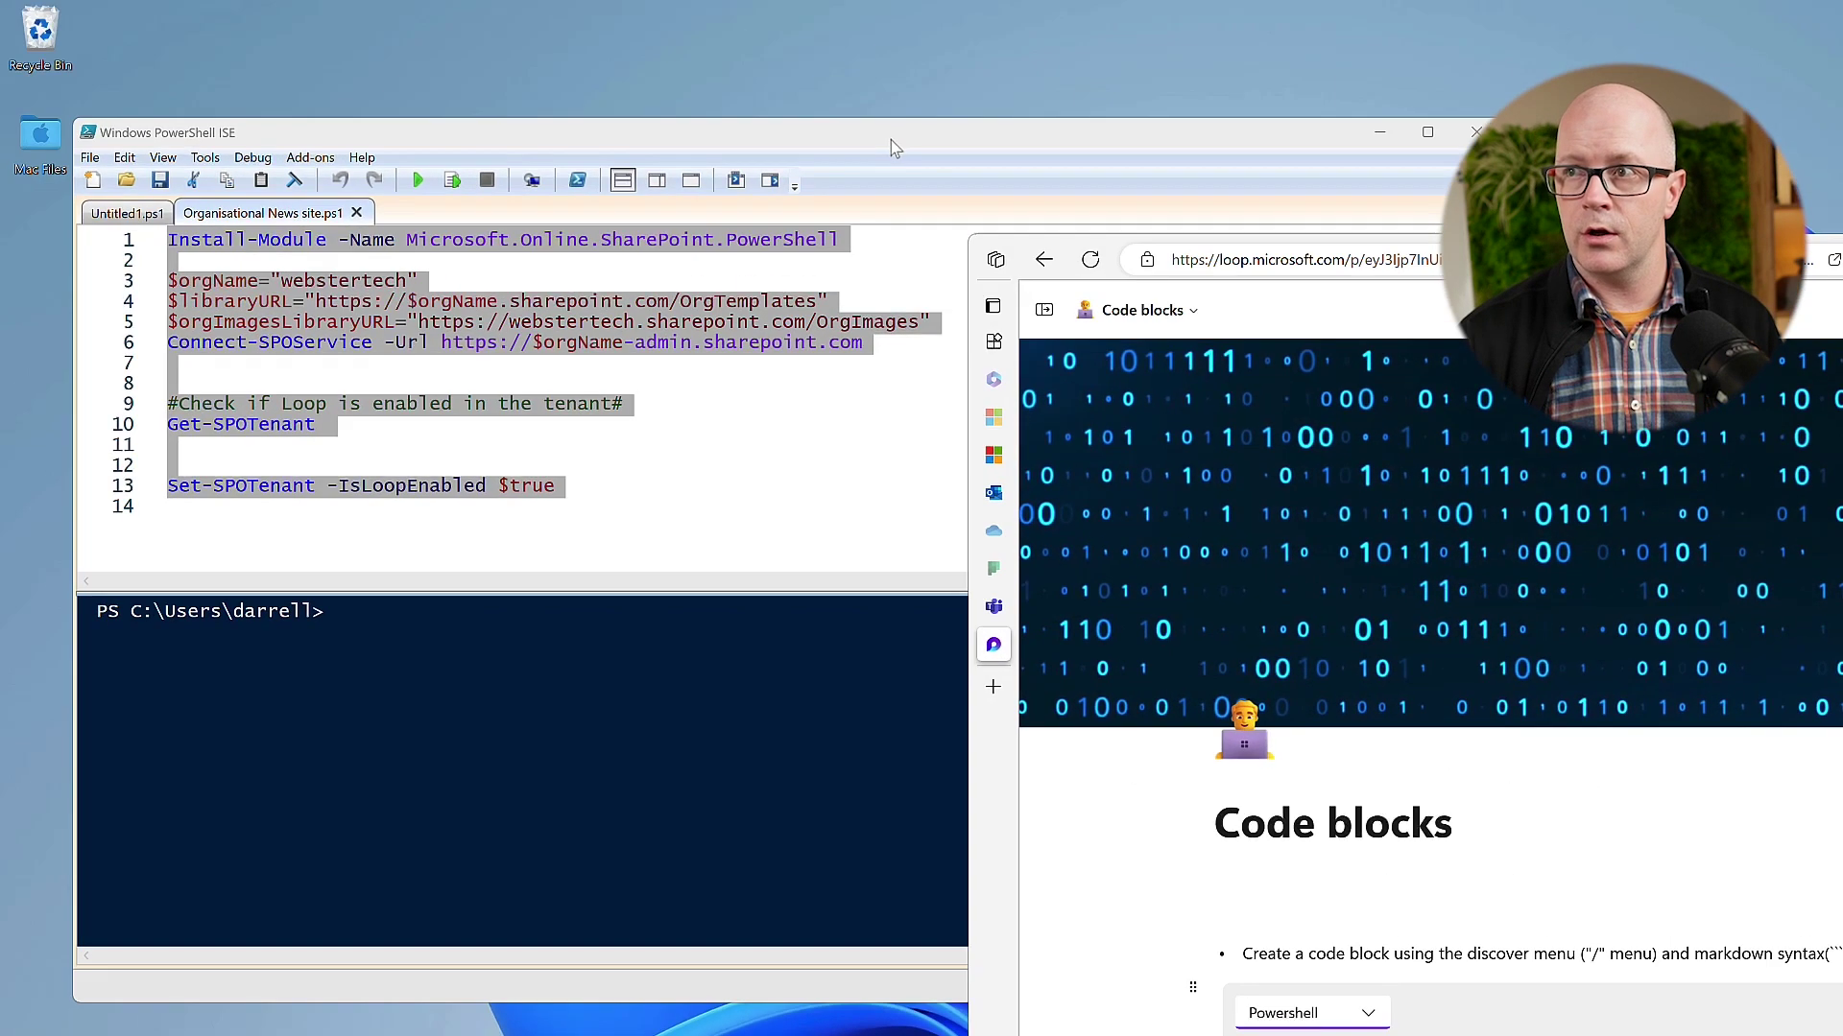
pyautogui.click(891, 140)
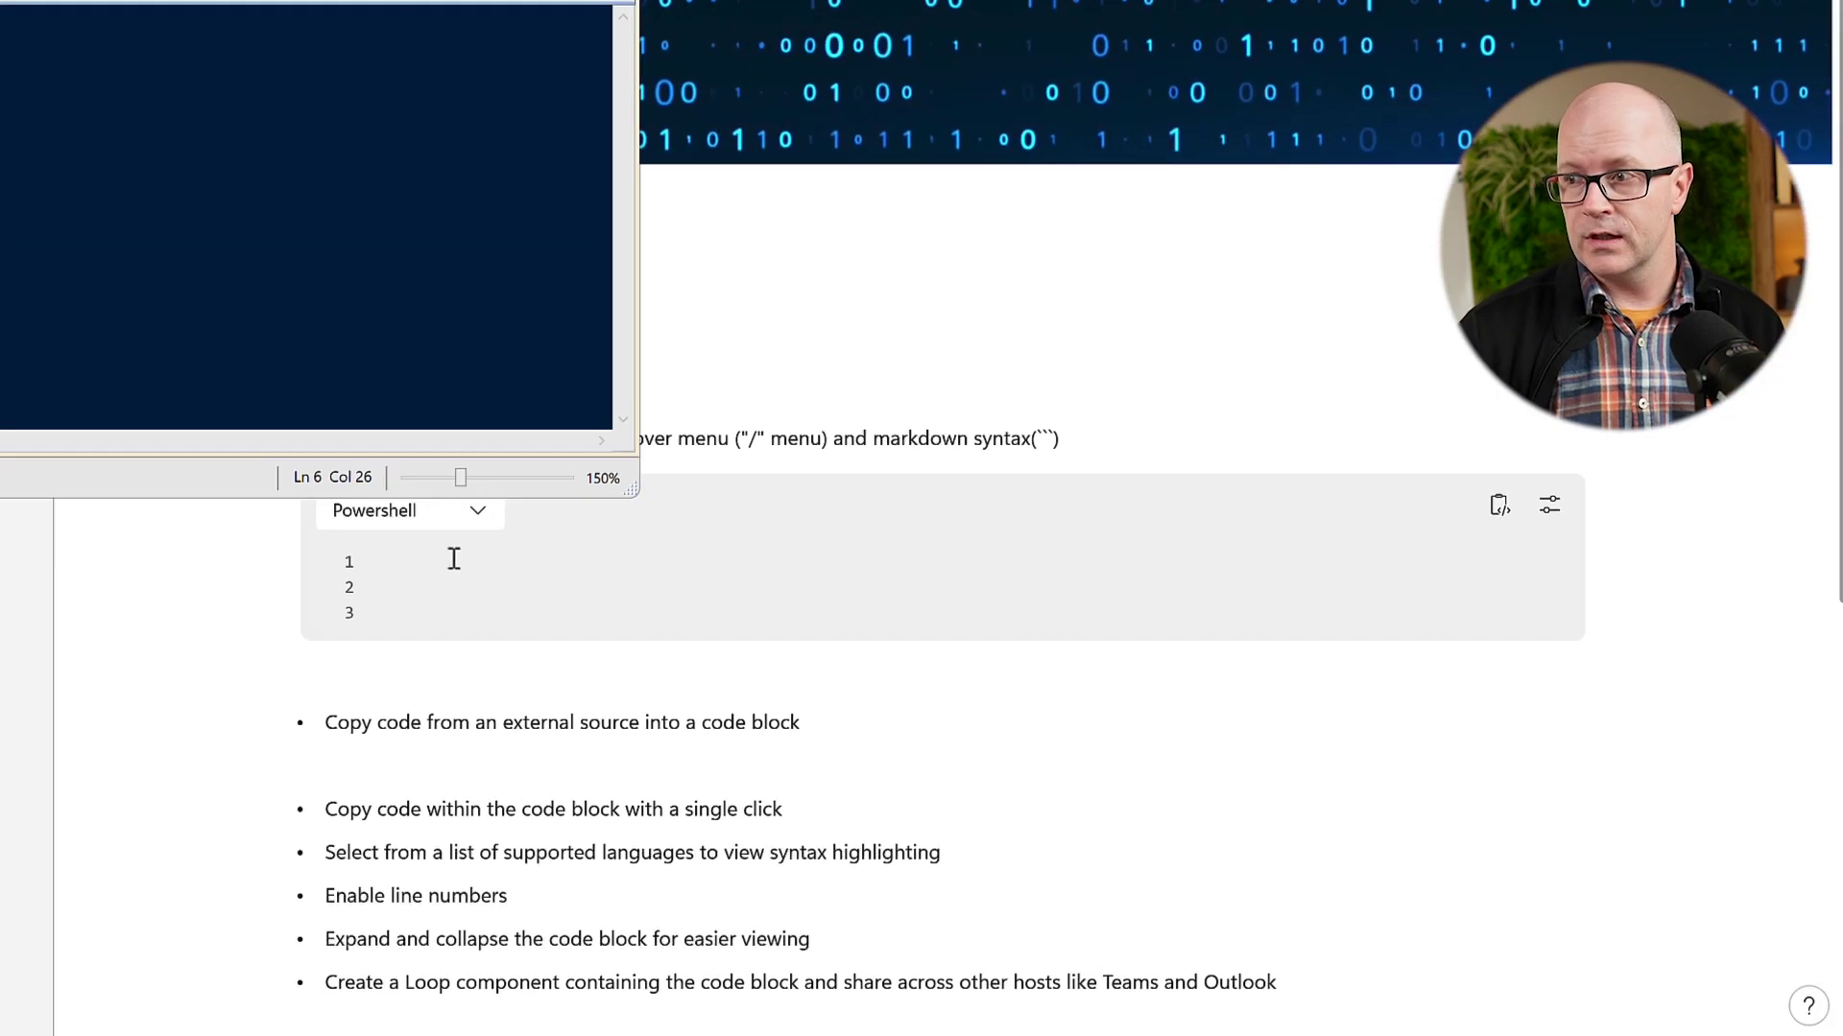
# Step: Paste the copied SharePoint tenant script into the empty Powershell code block
pyautogui.click(1349, 1035)
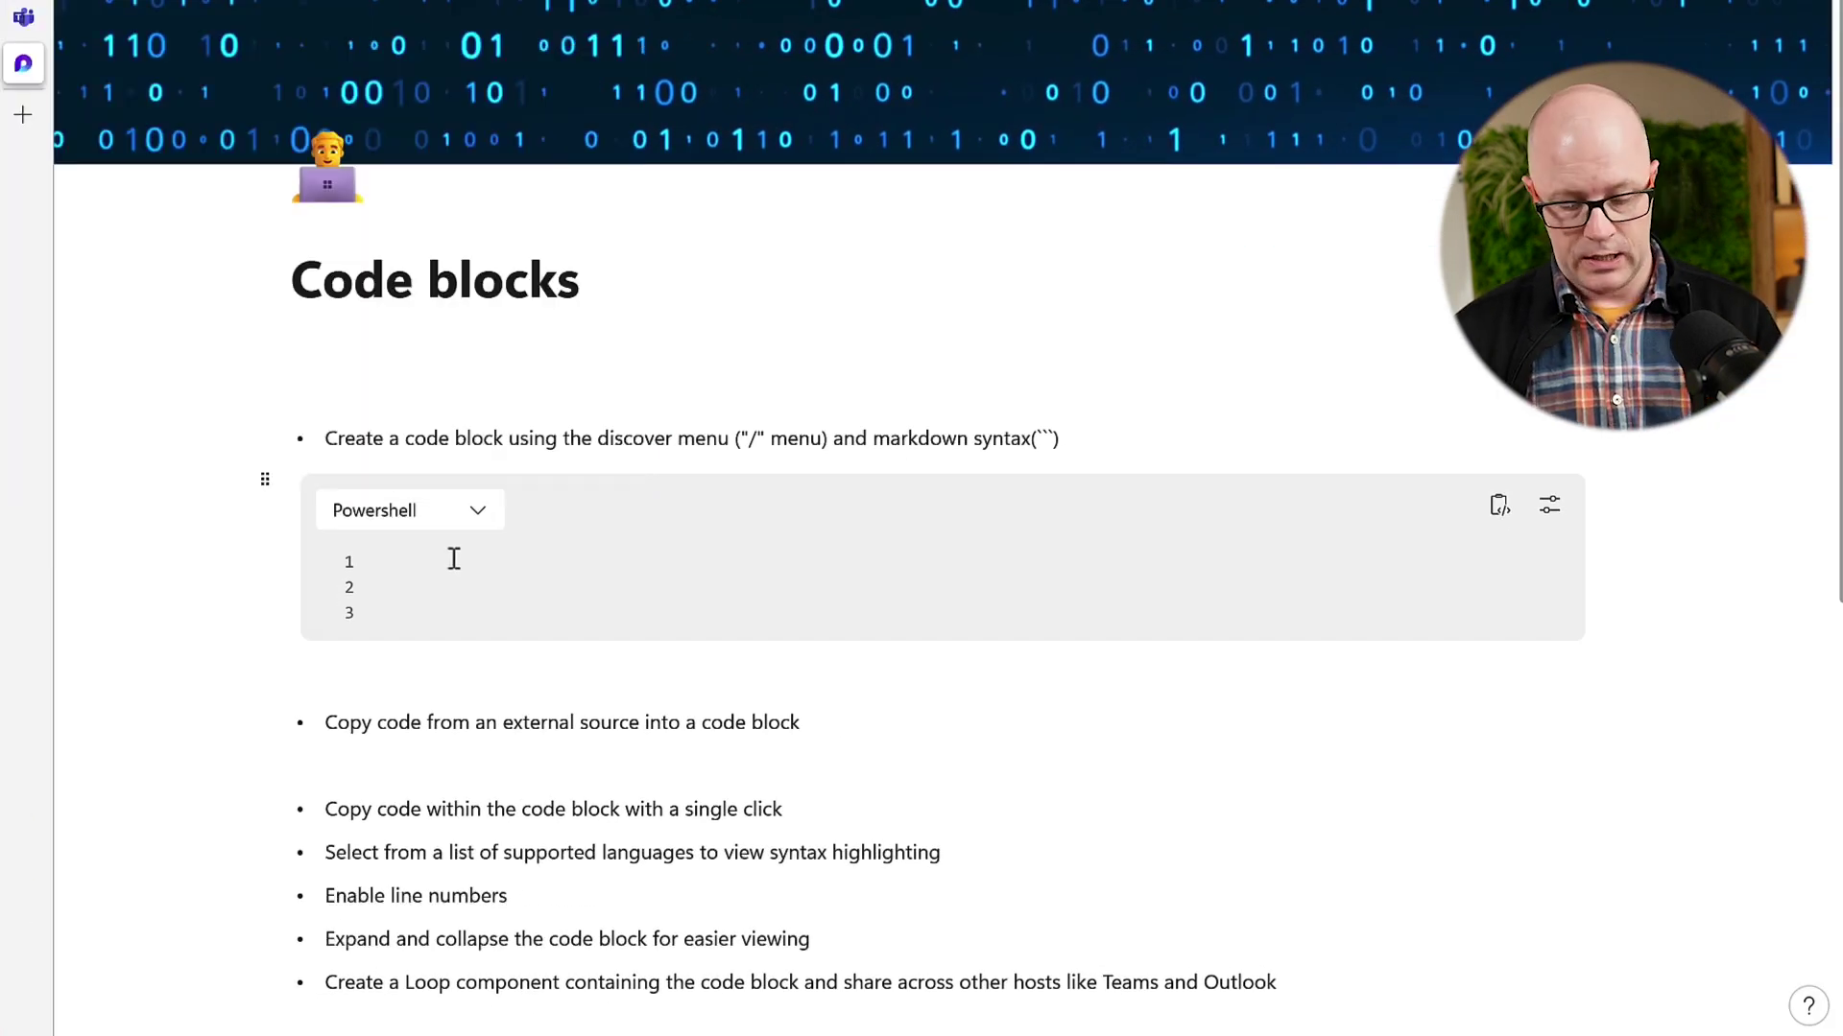
pyautogui.write('Install-Module -Name Microsoft.Online.SharePoint.PowerShell  $orgName="webstertech" $libraryURL="https://$orgName.sharepoint.com/OrgTemplates" $orgImagesLibraryURL="https://webstertech.sharepoint.com/OrgImages" Connect-SPOService -Url https://$orgName-admin.sharepoint.com   #Check if Loop is enabled in the tenant# Get-SPOTenant   Set-SPOTenant -IsLoopEnabled $true')
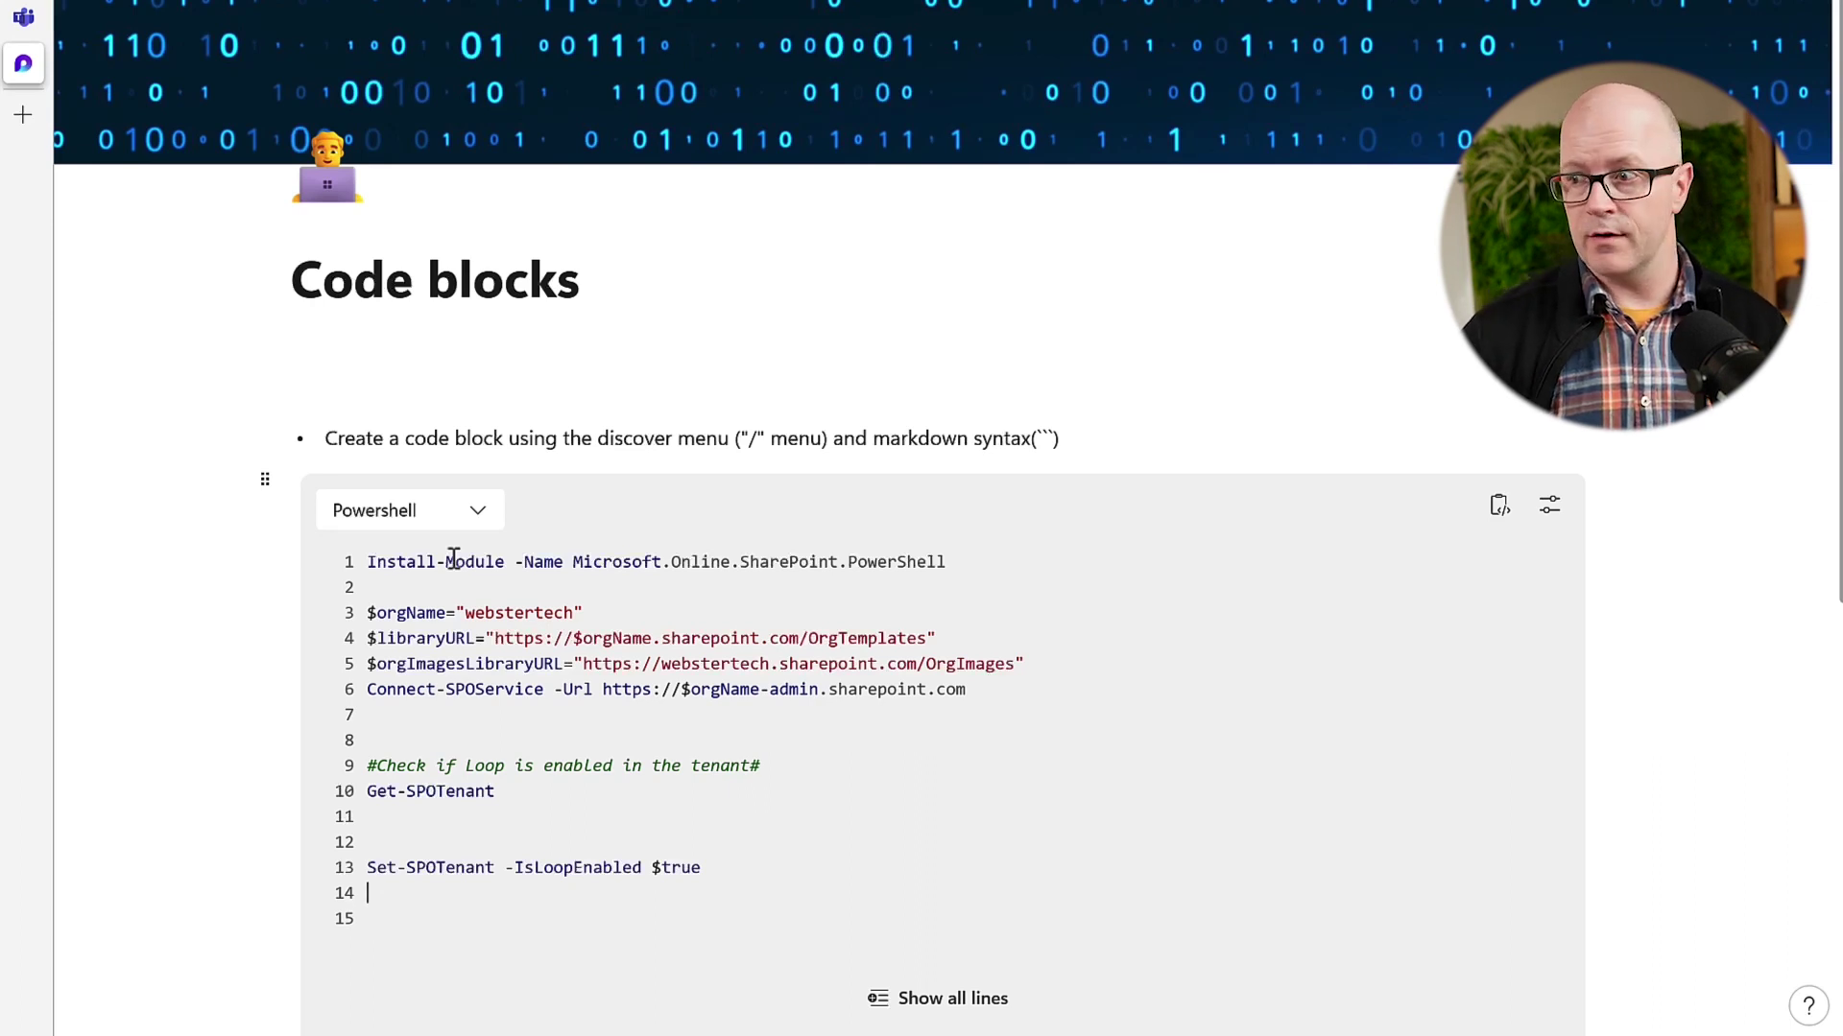
# Step: Delete the trailing blank lines so the script ends at line 13 with Set-SPOTenant
pyautogui.scroll(-3, 633, 625)
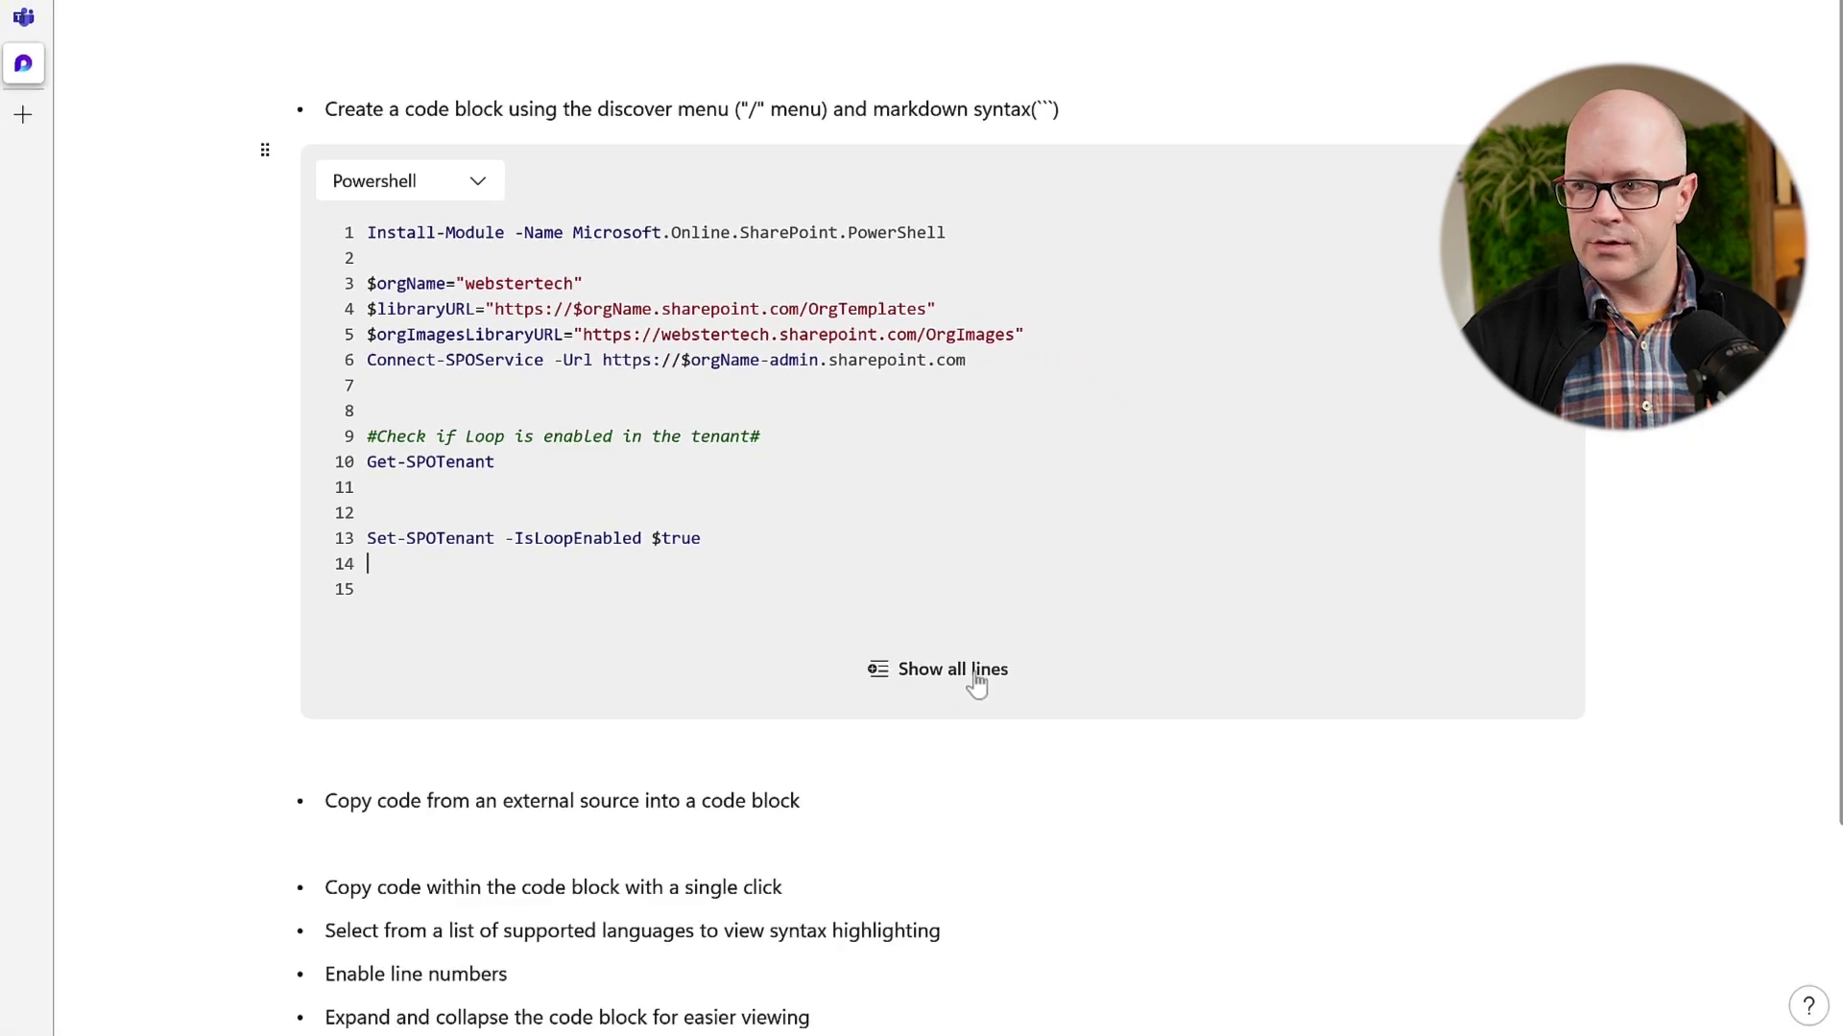
pyautogui.click(1006, 679)
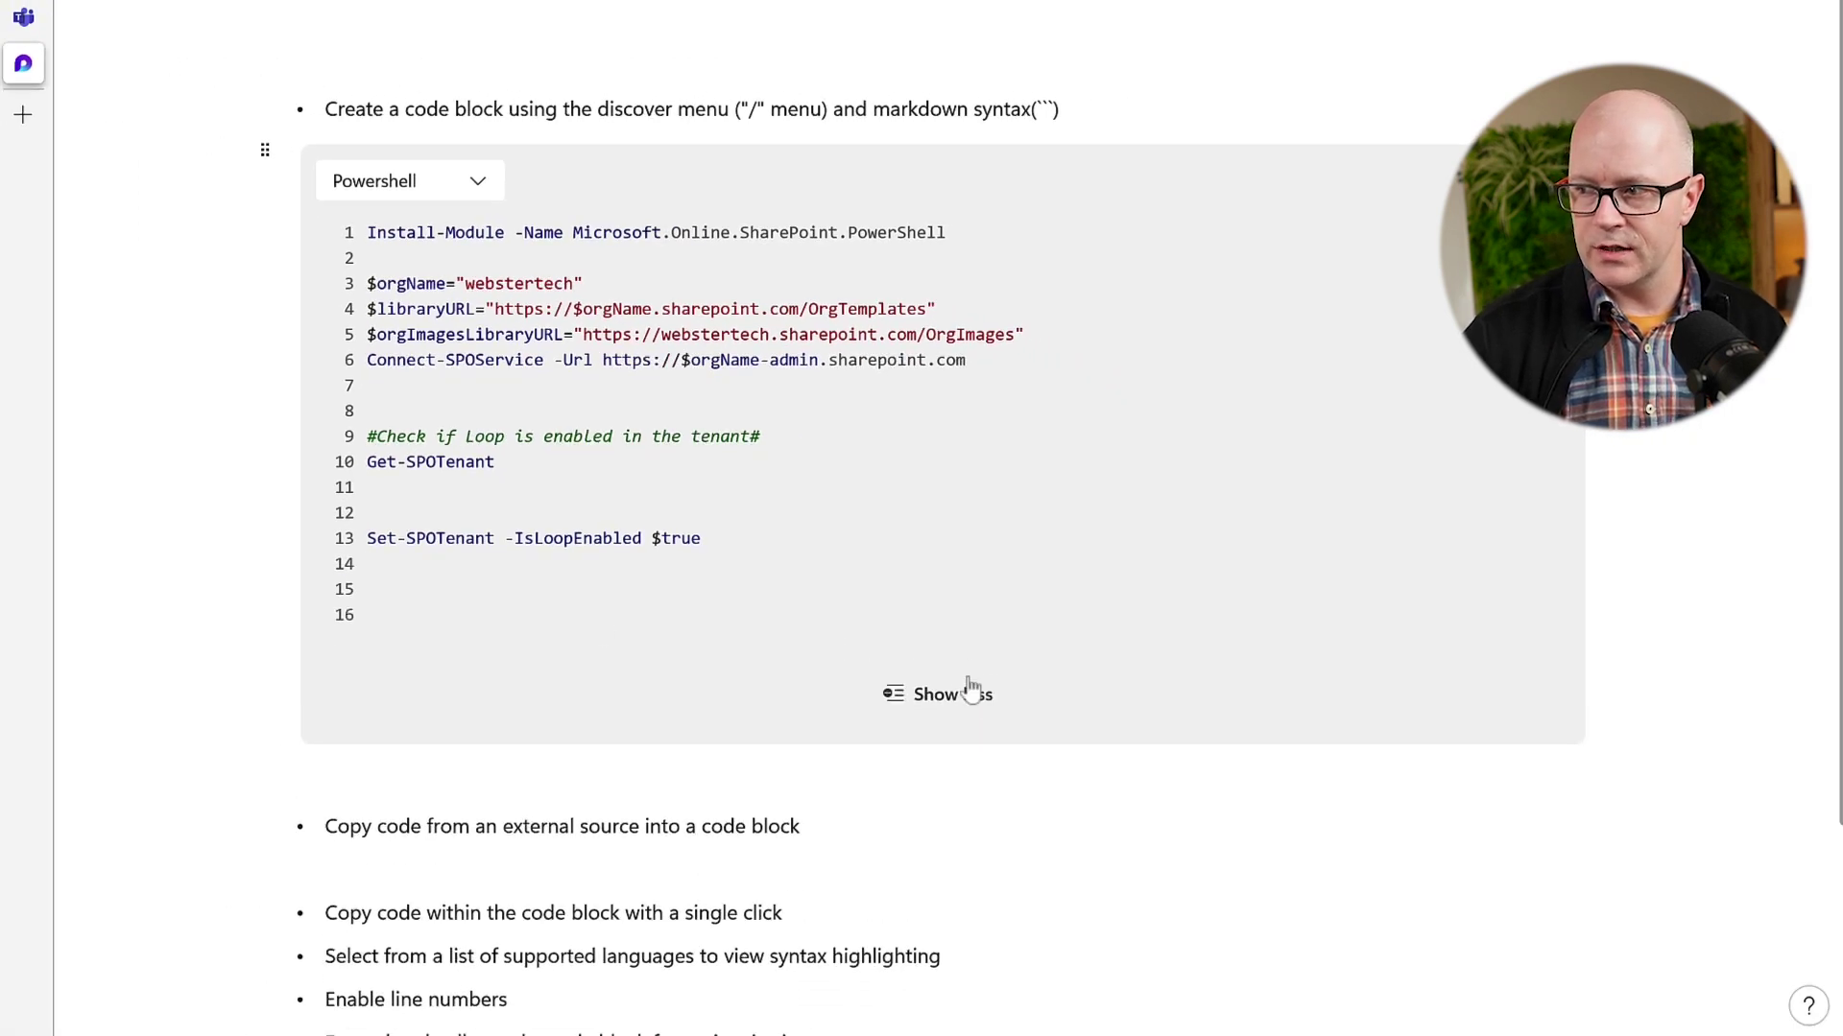
pyautogui.click(946, 696)
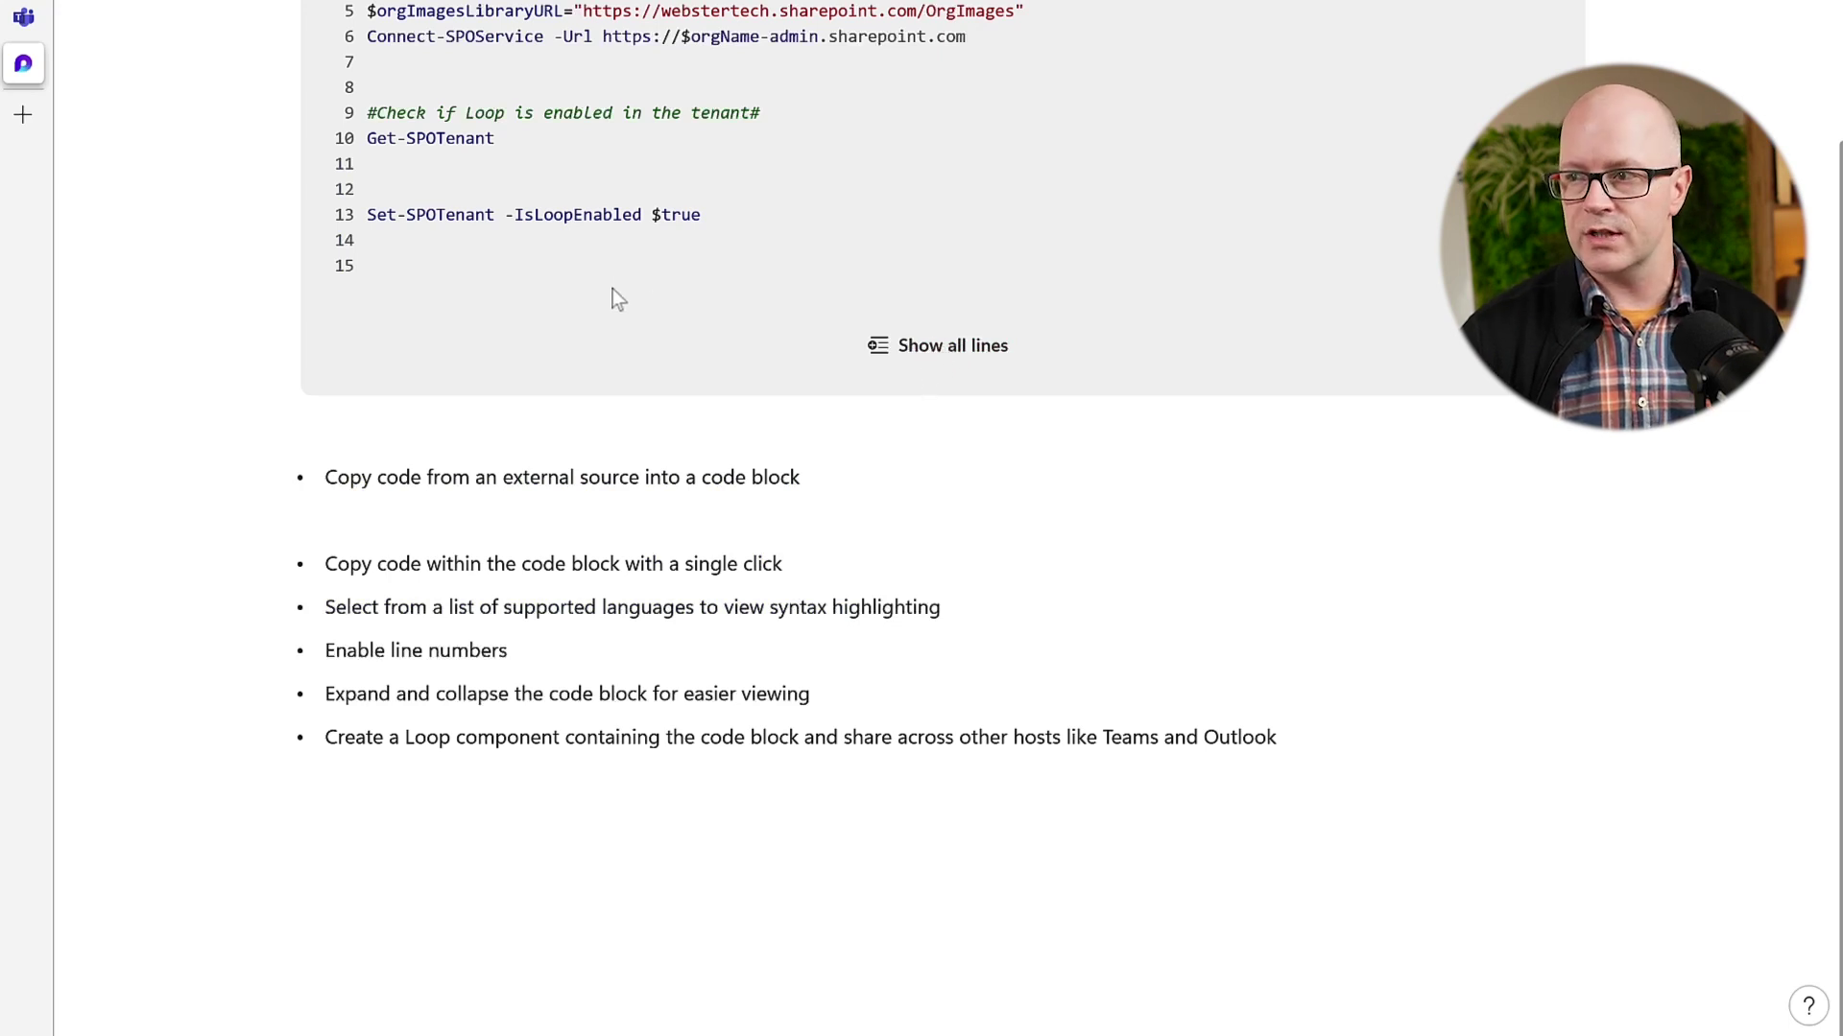
pyautogui.click(538, 257)
pyautogui.press('Down')
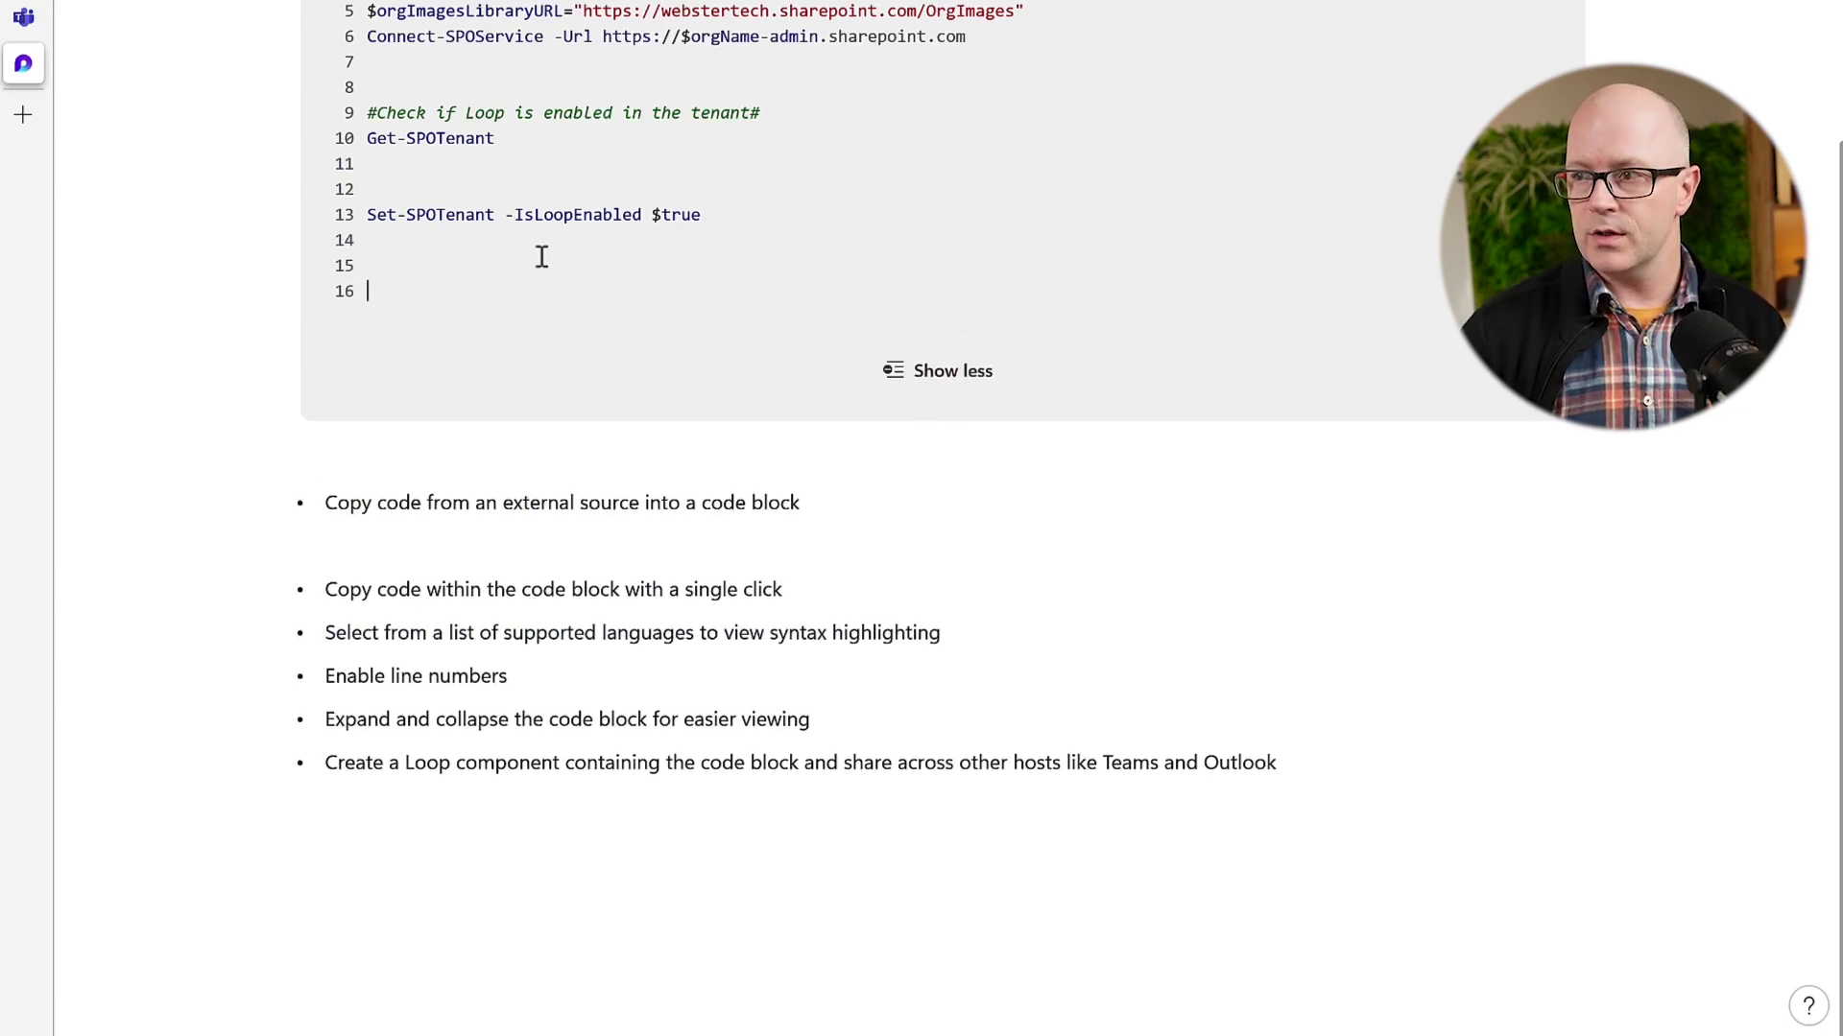
pyautogui.press('BackSpace')
pyautogui.press('BackSpace')
pyautogui.press('BackSpace')
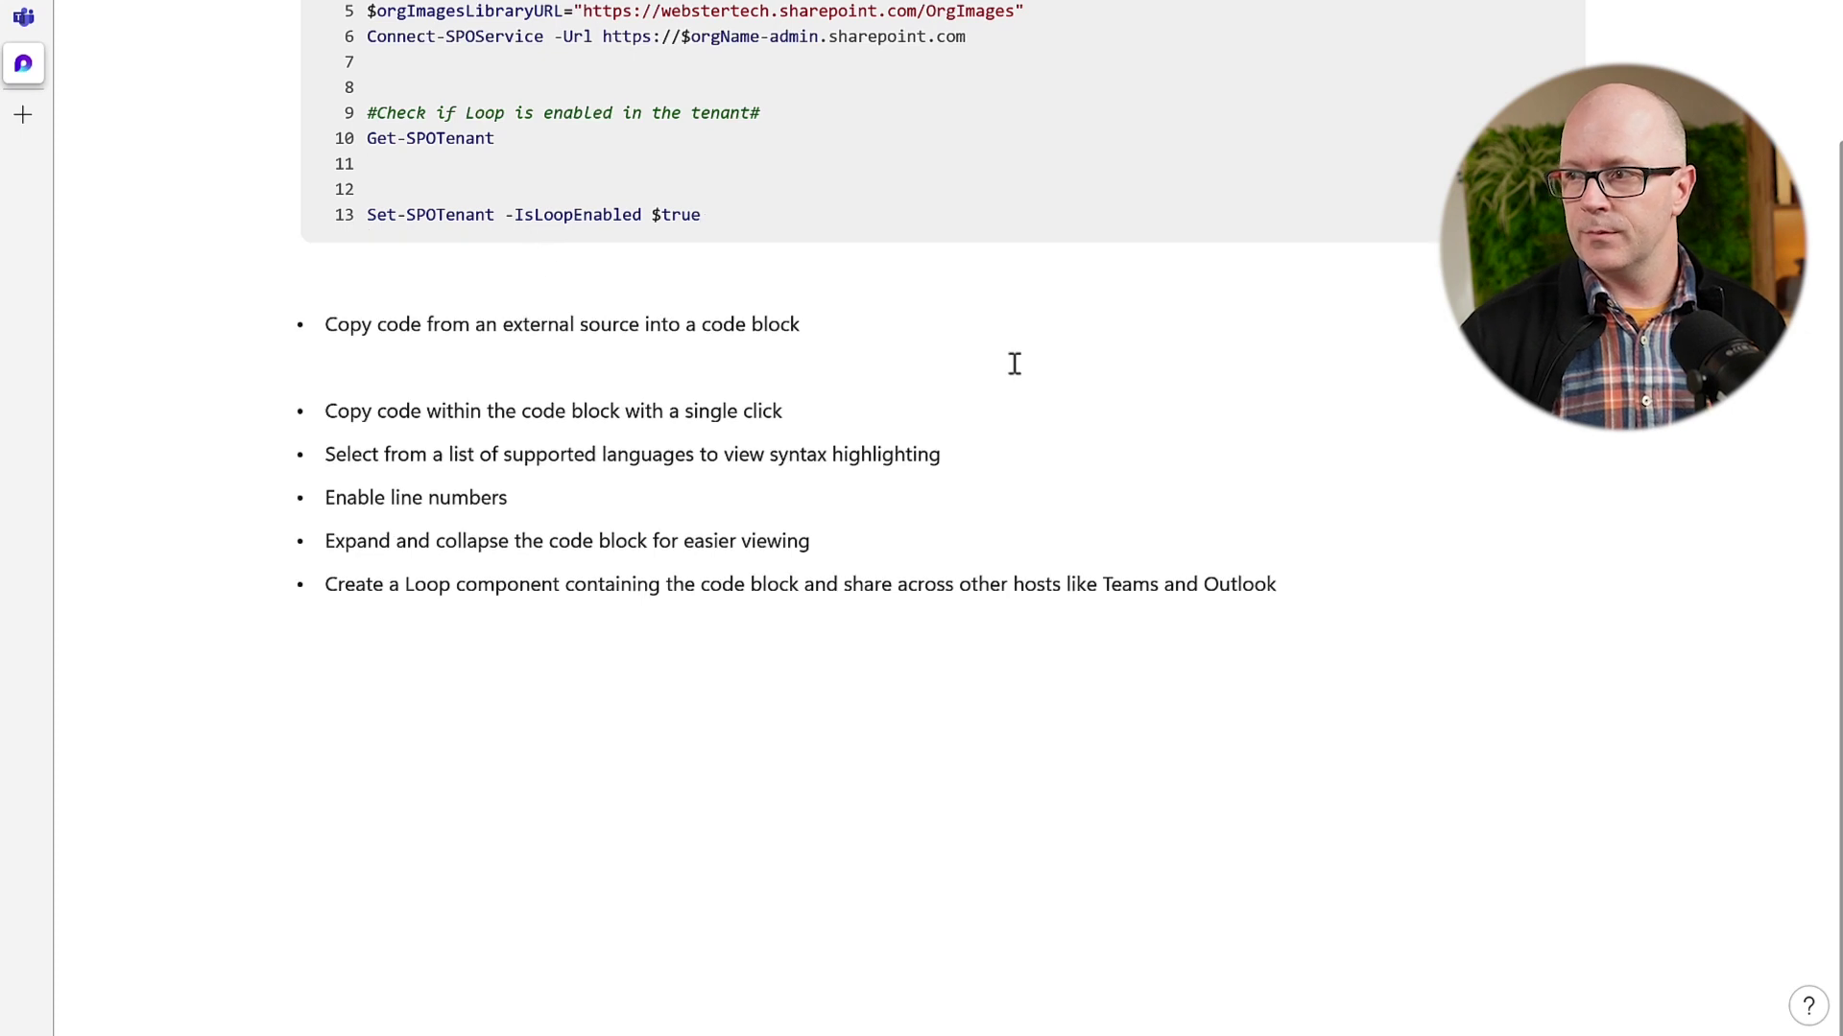
pyautogui.scroll(7, 1063, 345)
pyautogui.scroll(-2, 1063, 370)
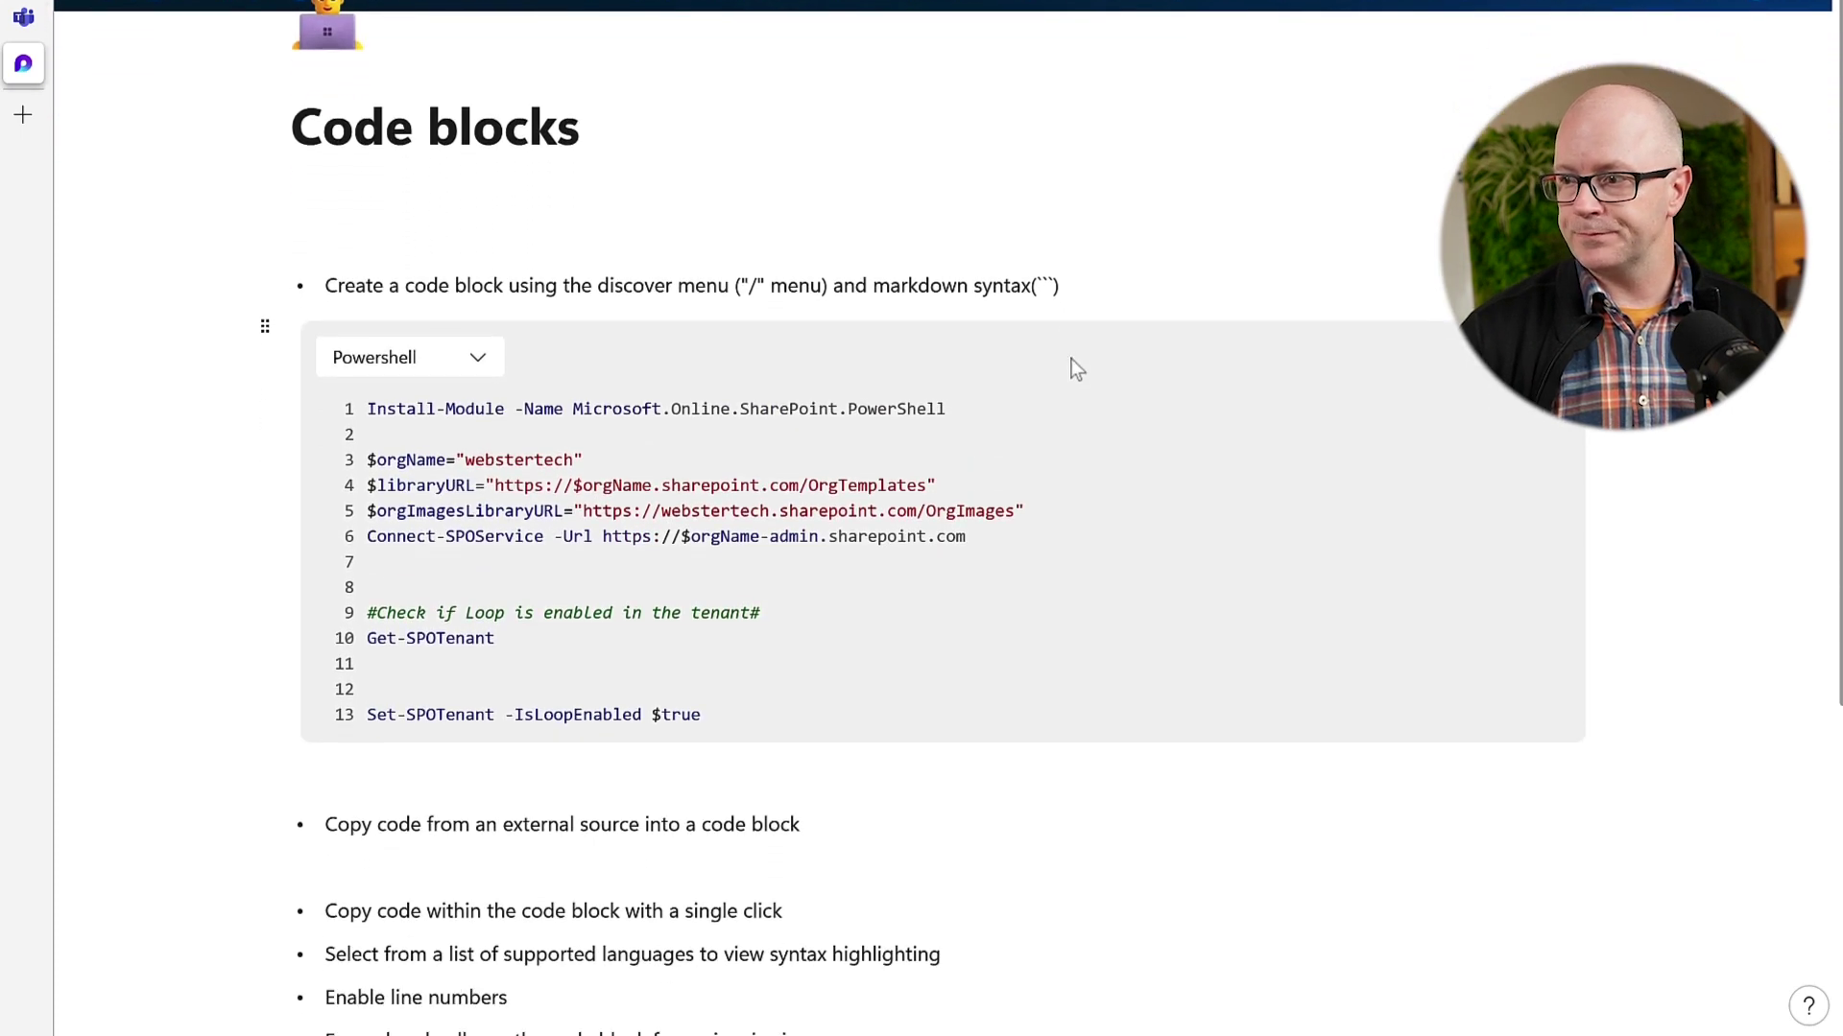
pyautogui.scroll(-1, 1067, 355)
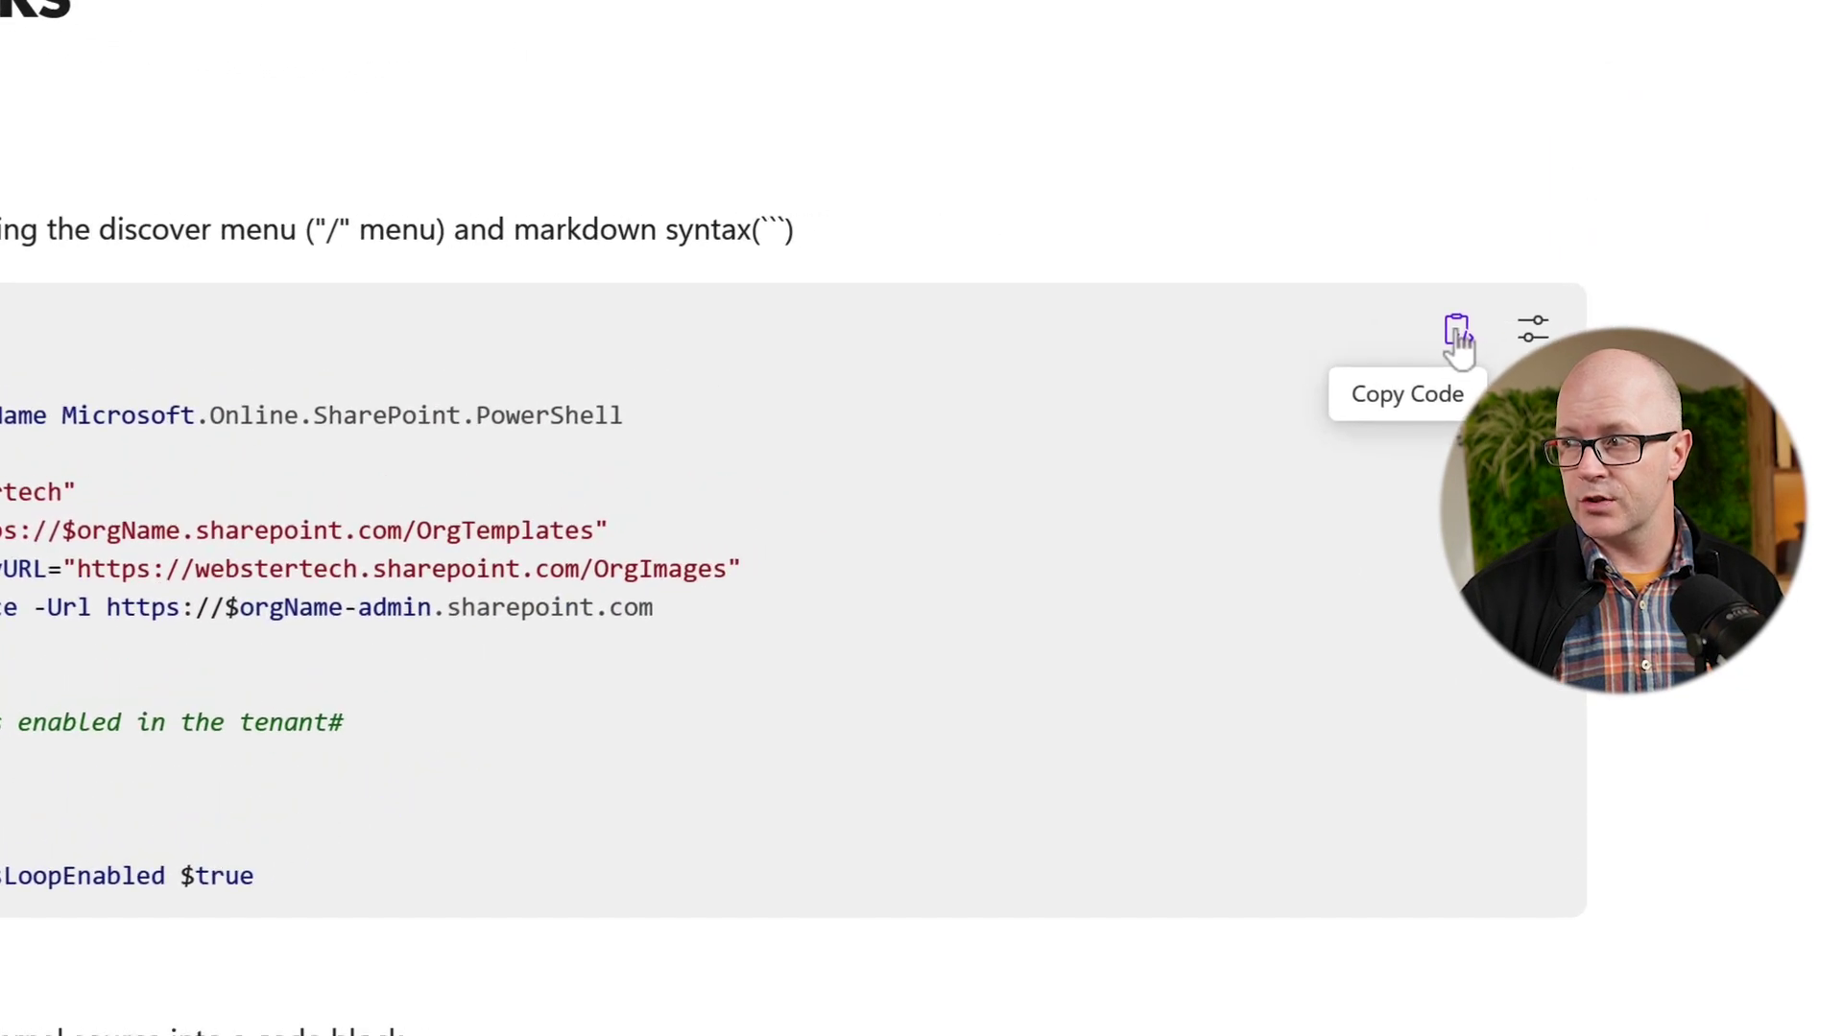
# Step: Copy the code block's code and paste it into the empty Untitled1.ps1 script
pyautogui.click(1457, 333)
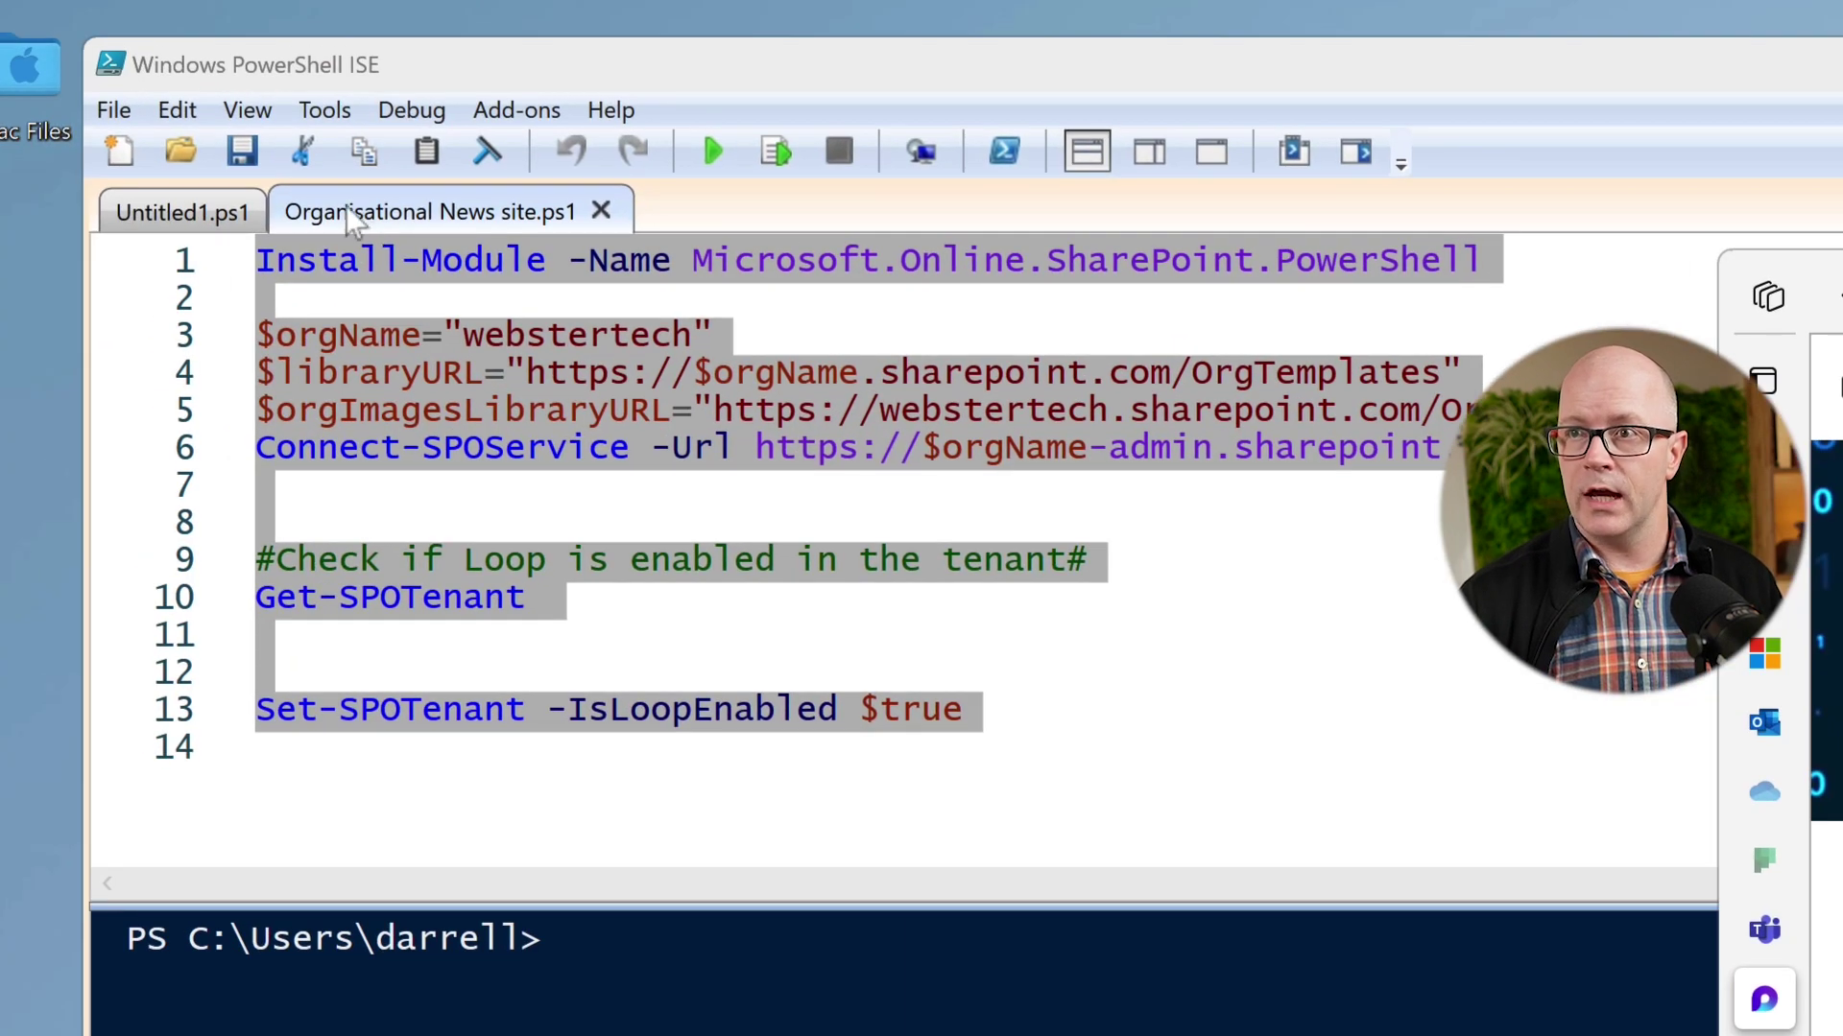
pyautogui.click(168, 209)
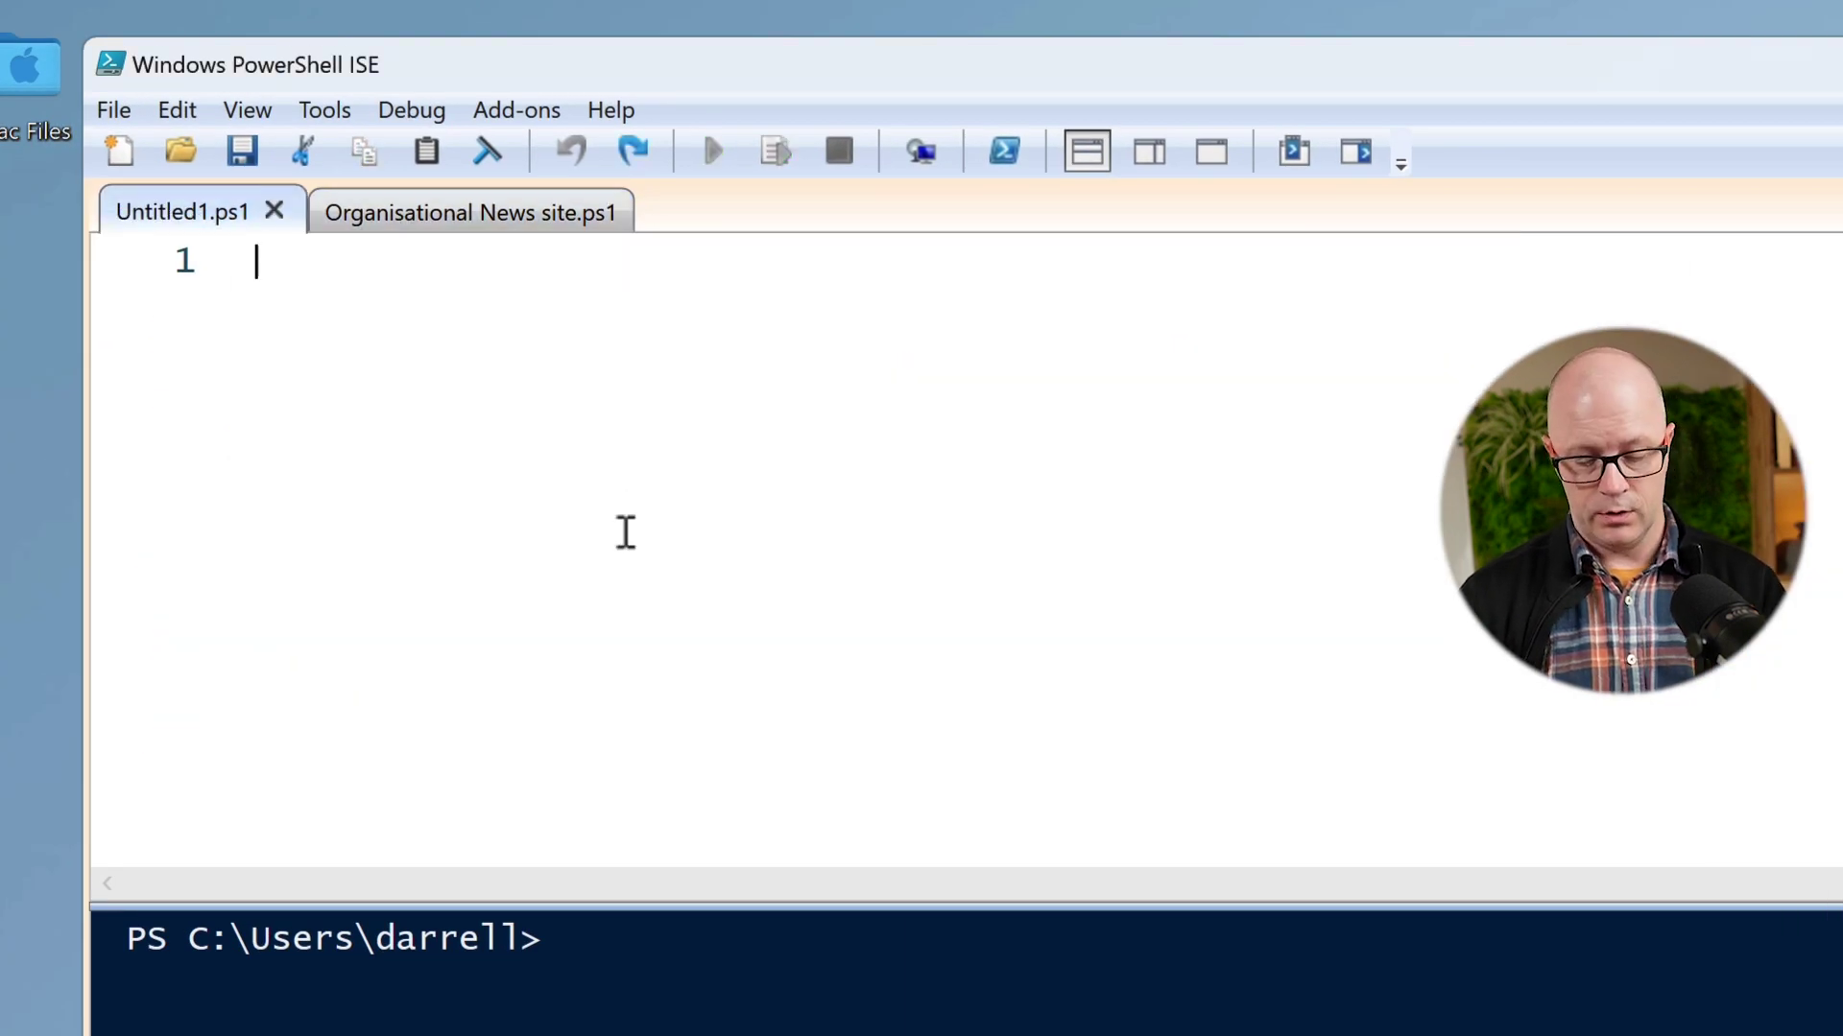
pyautogui.hotkey('ctrl', 'v')
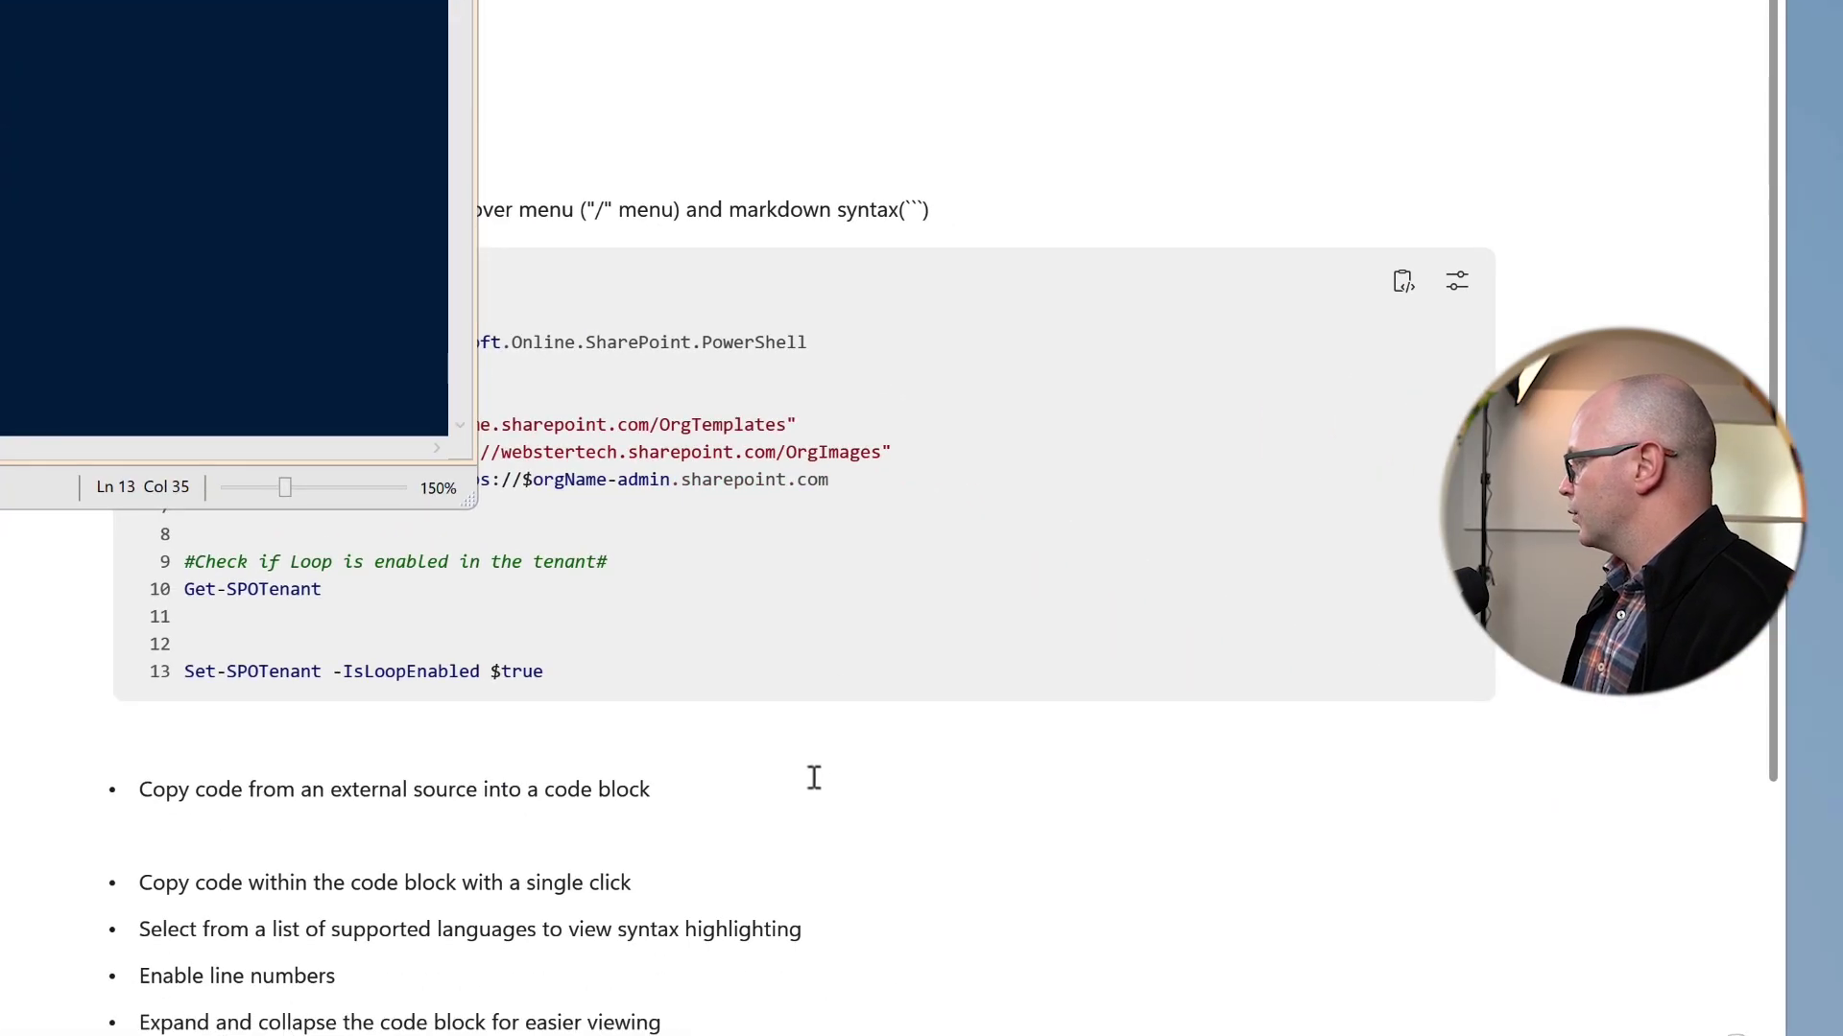
# Step: Copy the Code blocks page link and bring up the 'PowerShell for setting Org news sites in SharePoint' draft
pyautogui.click(814, 789)
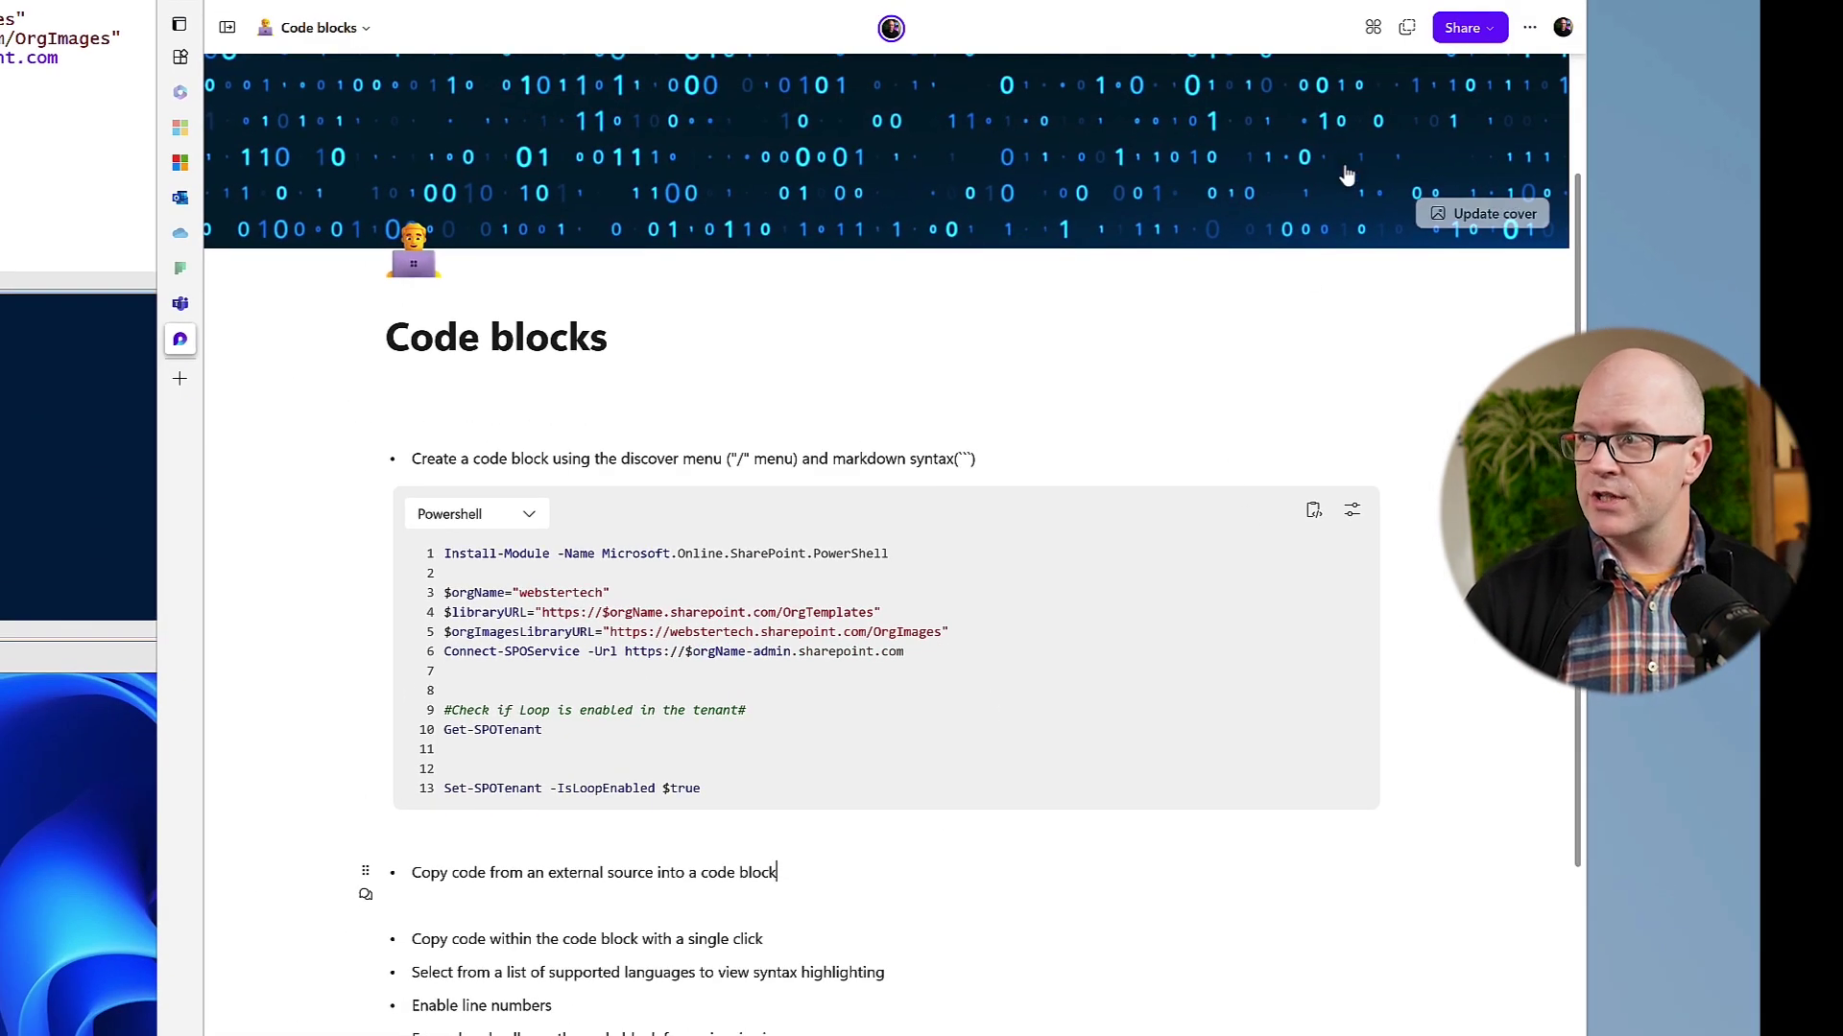
pyautogui.click(1408, 29)
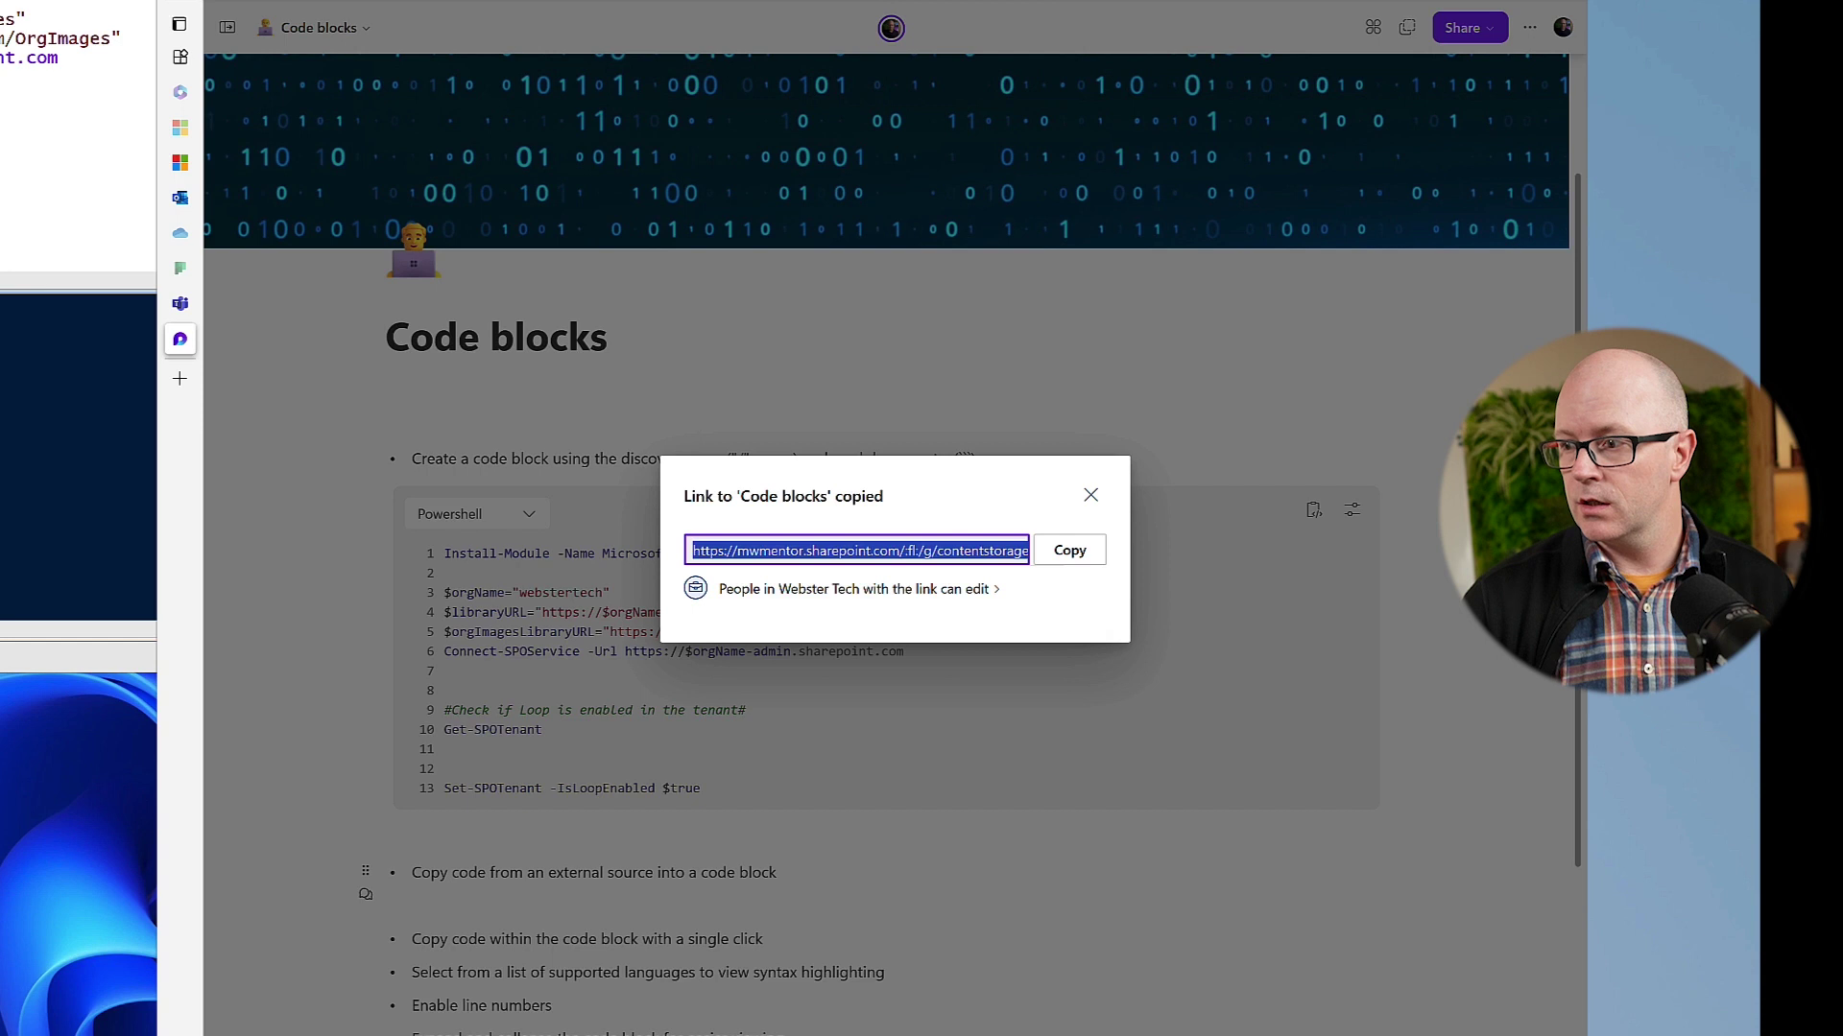
pyautogui.moveTo(595, 1035)
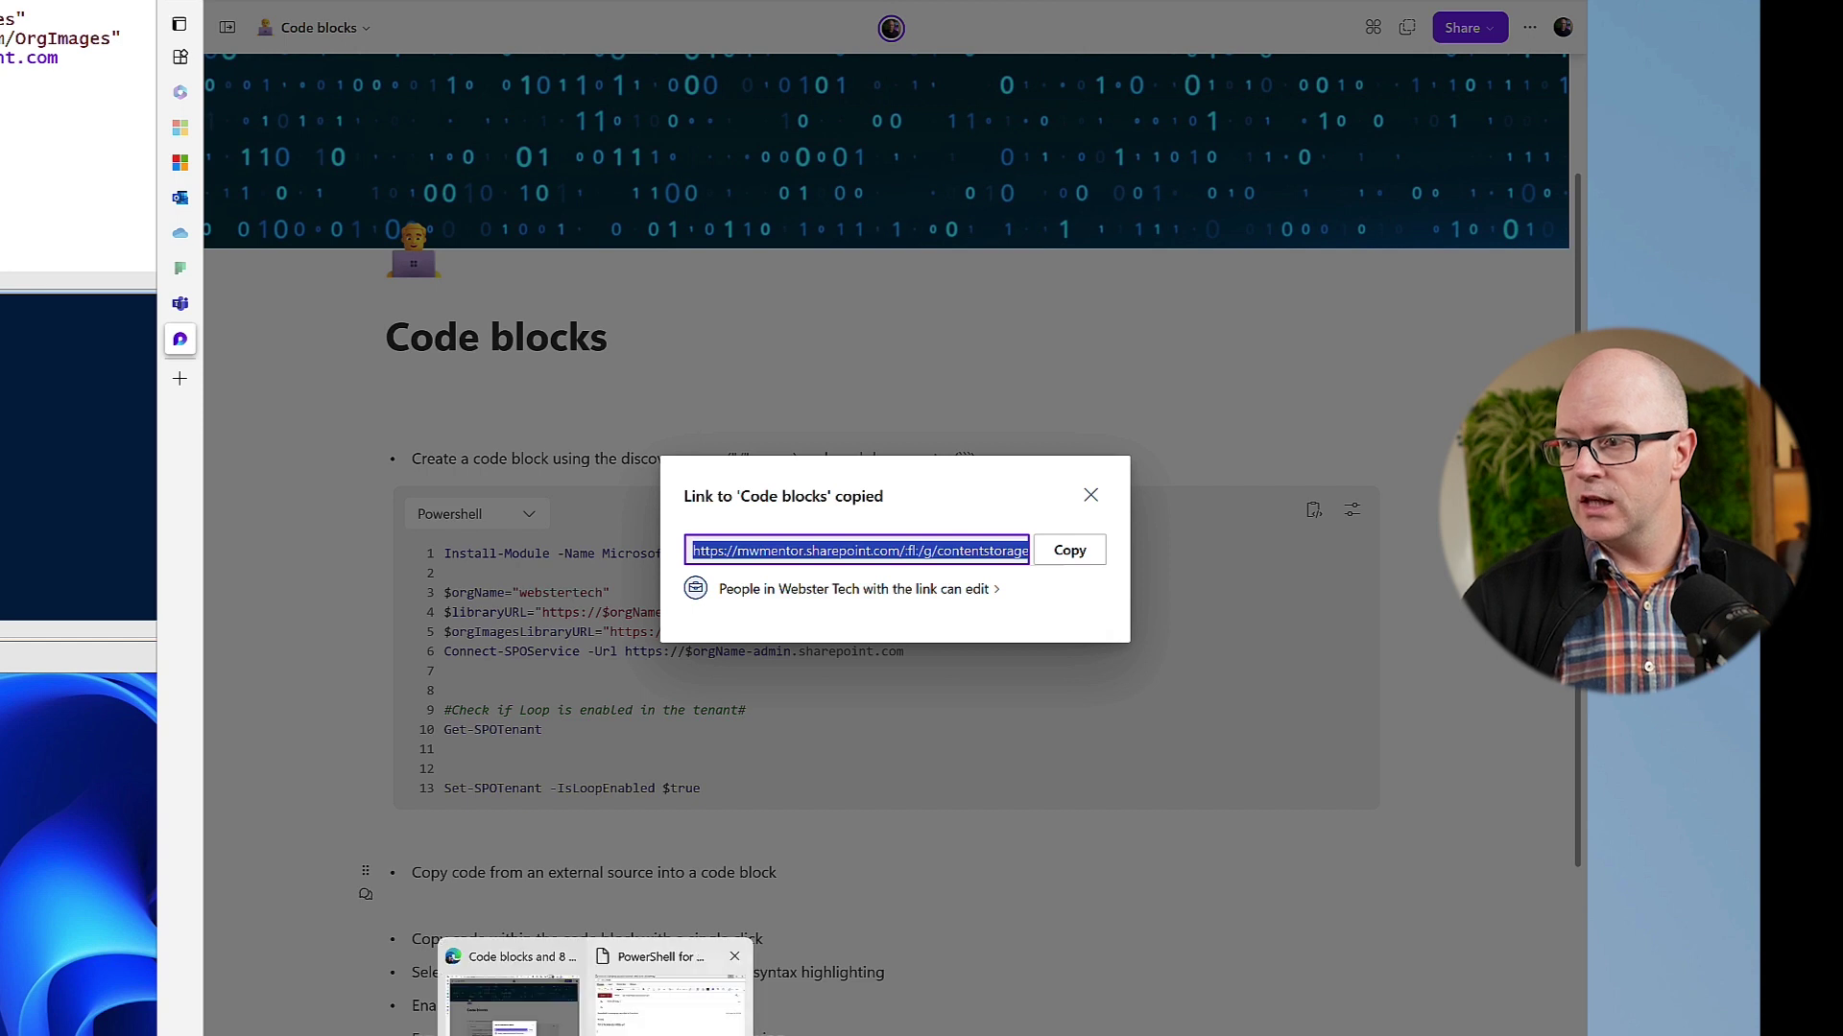
pyautogui.click(669, 998)
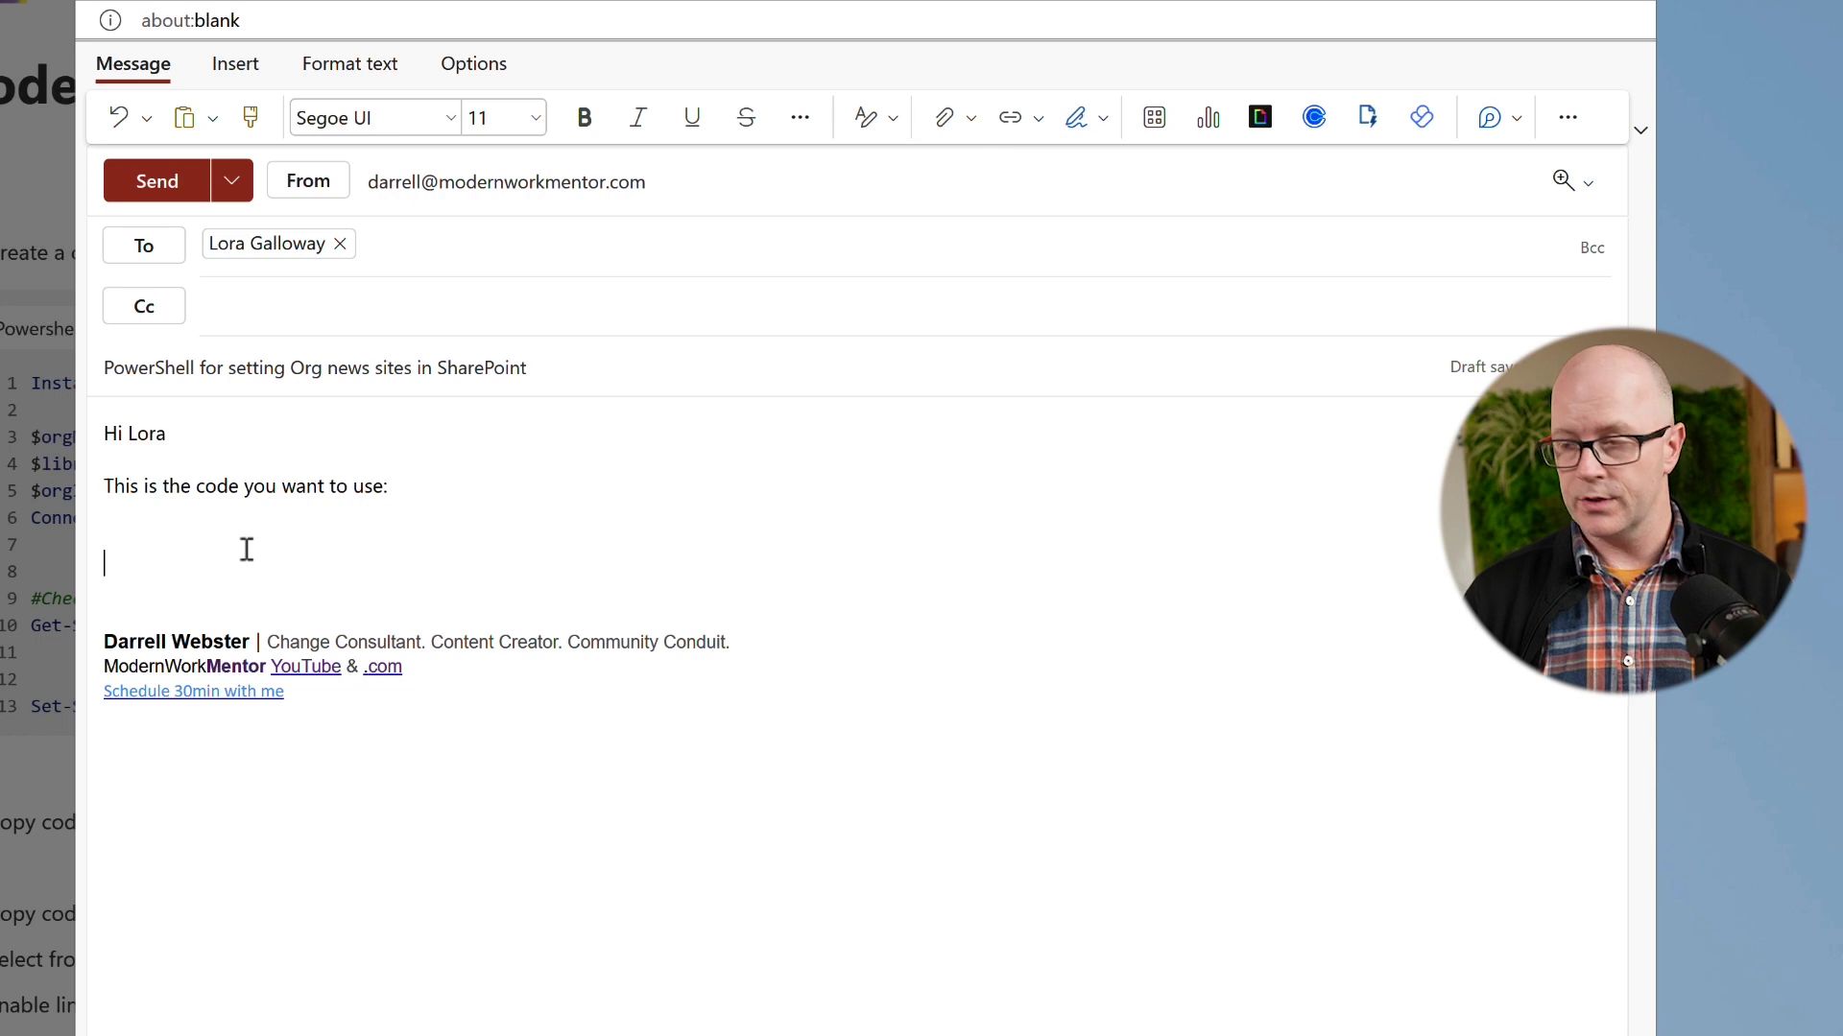
# Step: Paste the Code blocks page into the email body as a live Loop component
pyautogui.hotkey('ctrl', 'v')
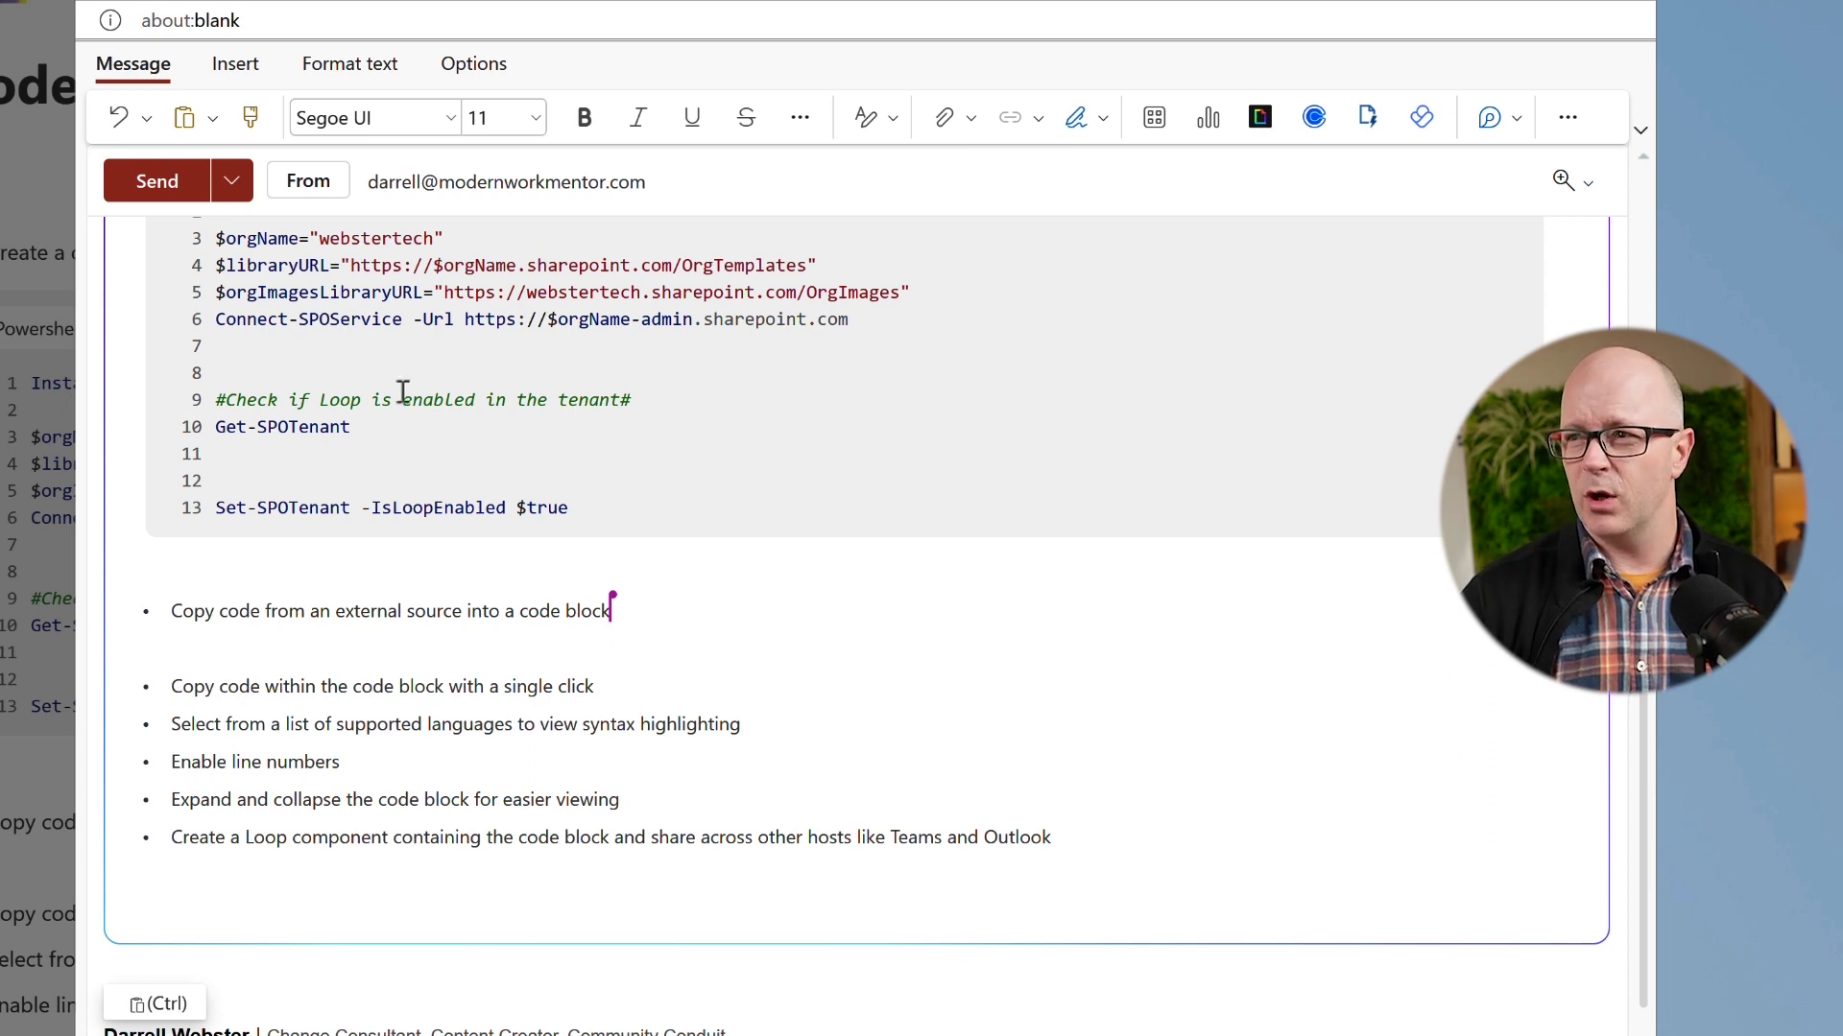
pyautogui.moveTo(0, 96)
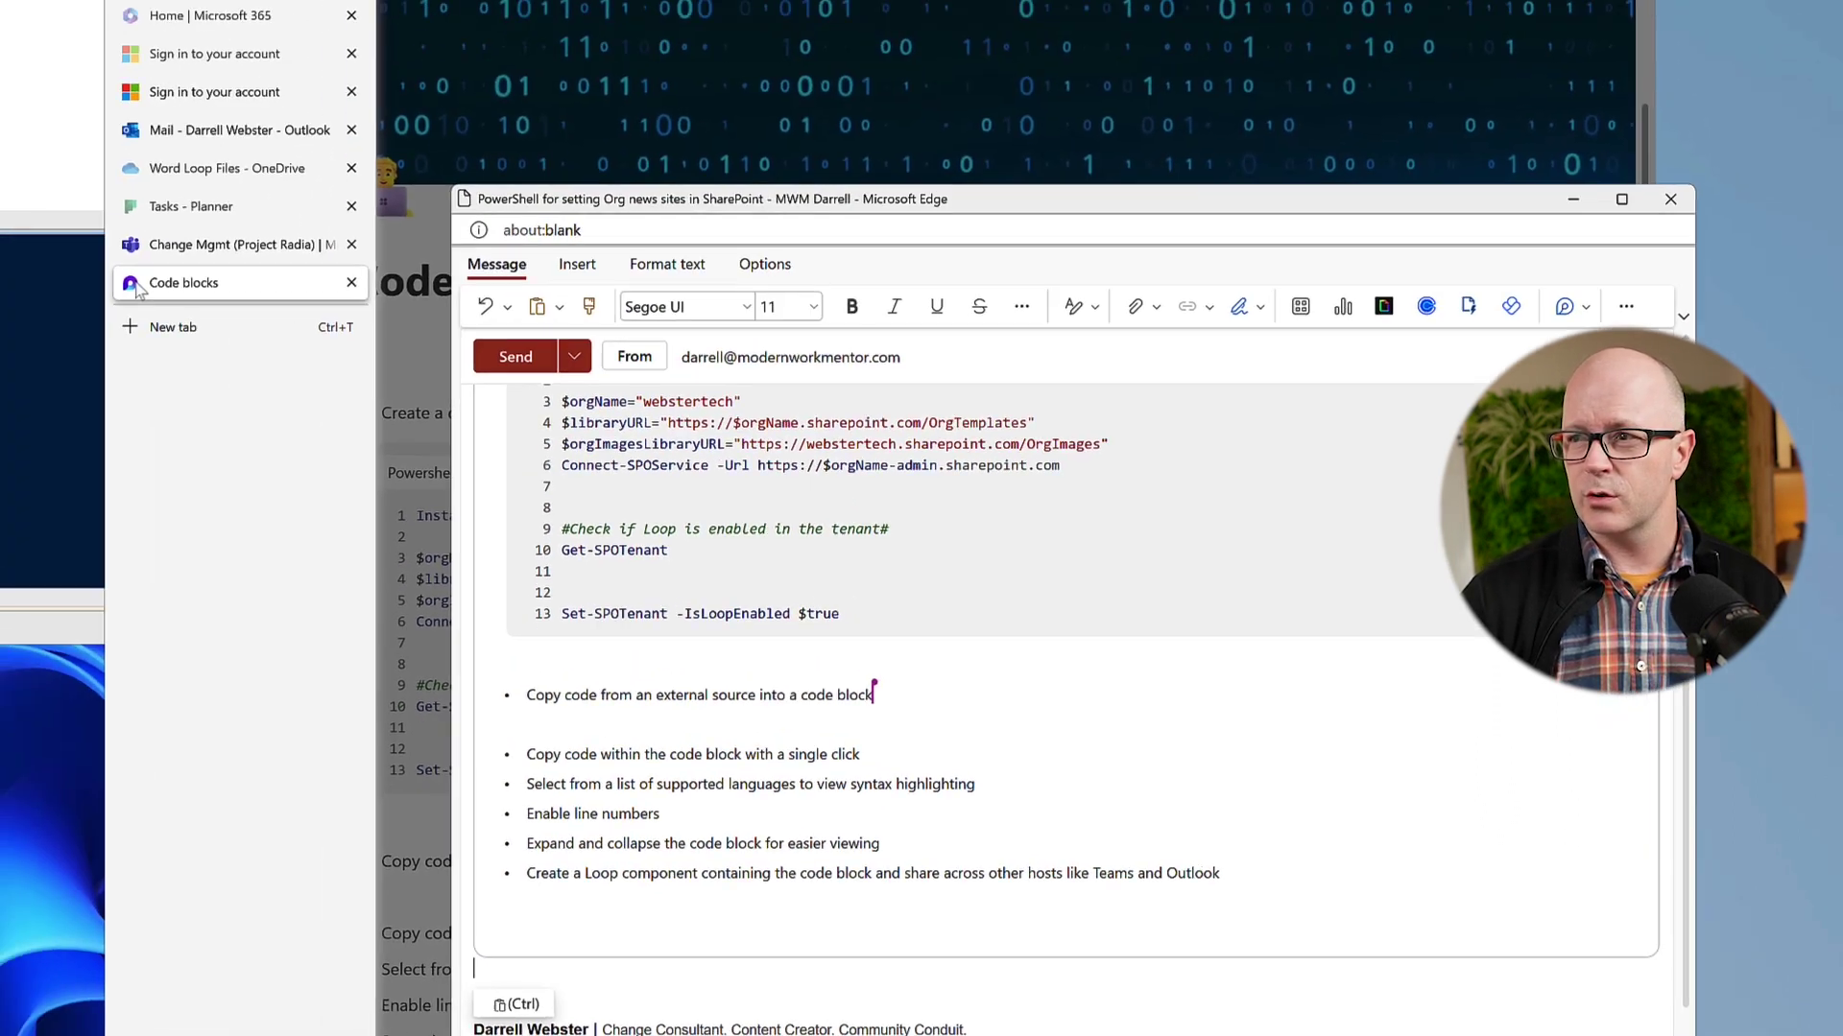
pyautogui.click(182, 284)
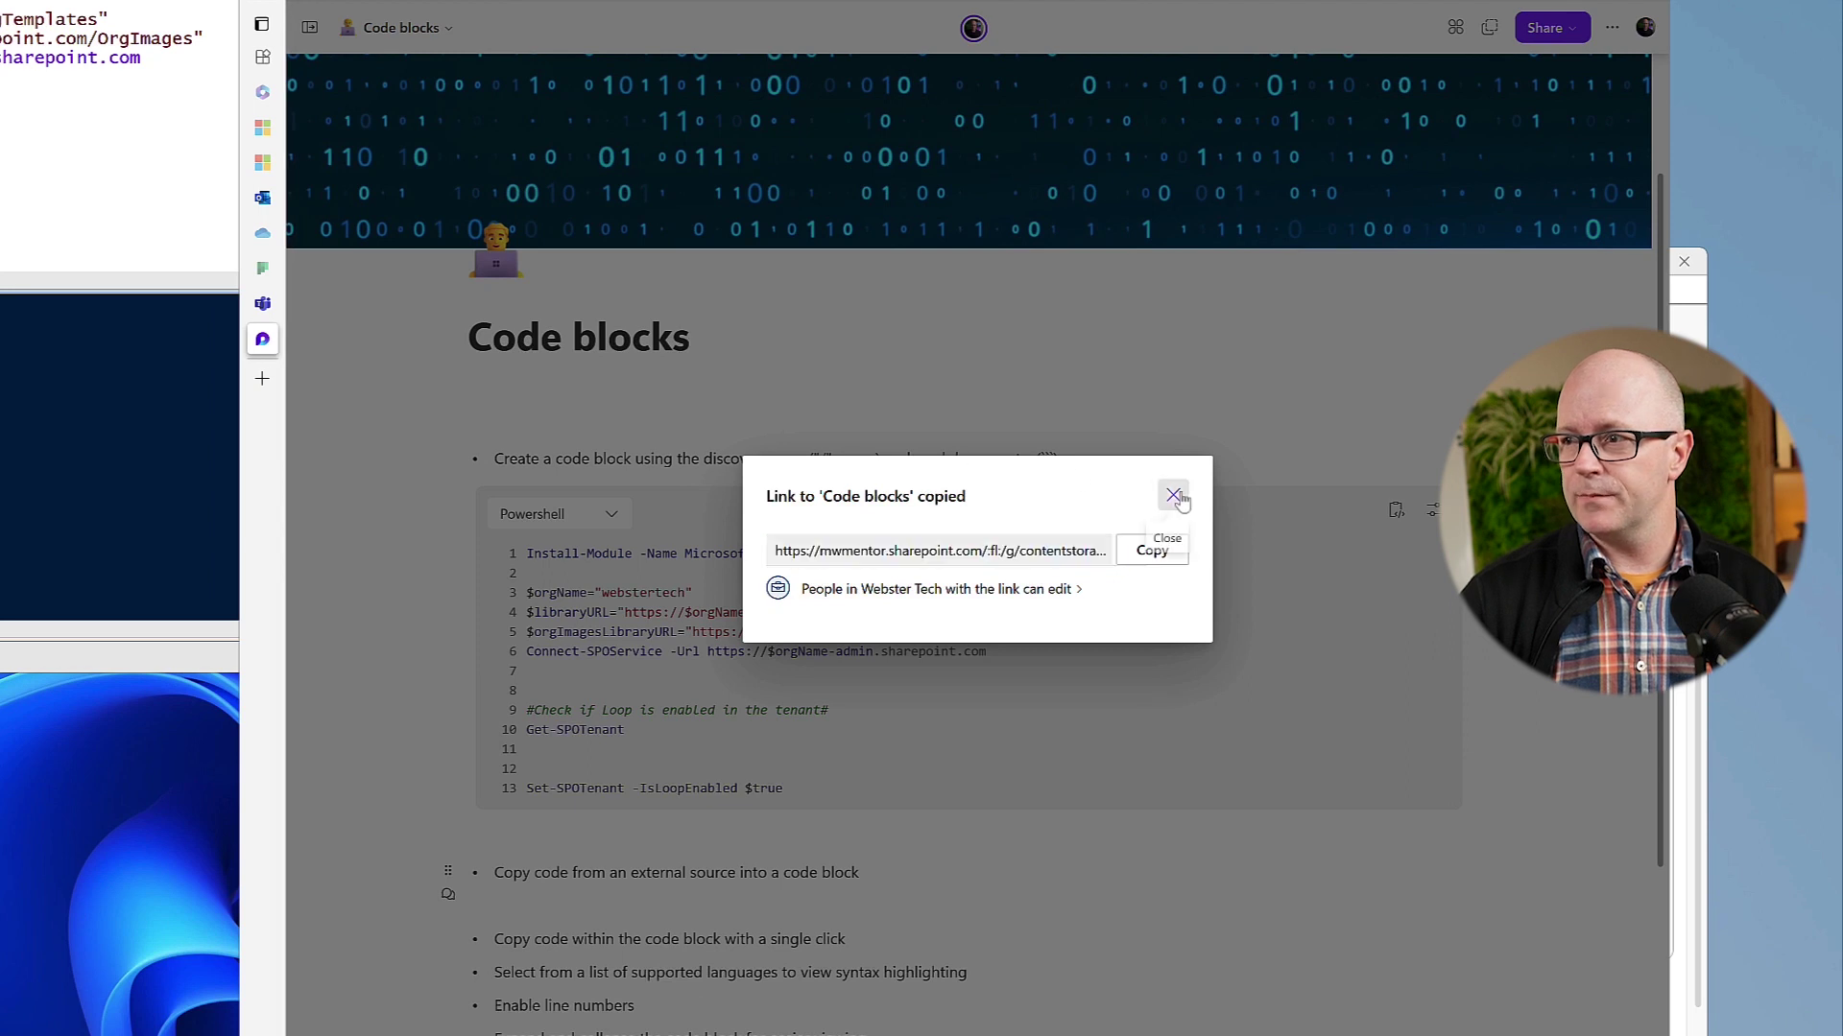
# Step: Close the link-copied dialog and place the cursor at the end of the first bullet
pyautogui.click(1175, 497)
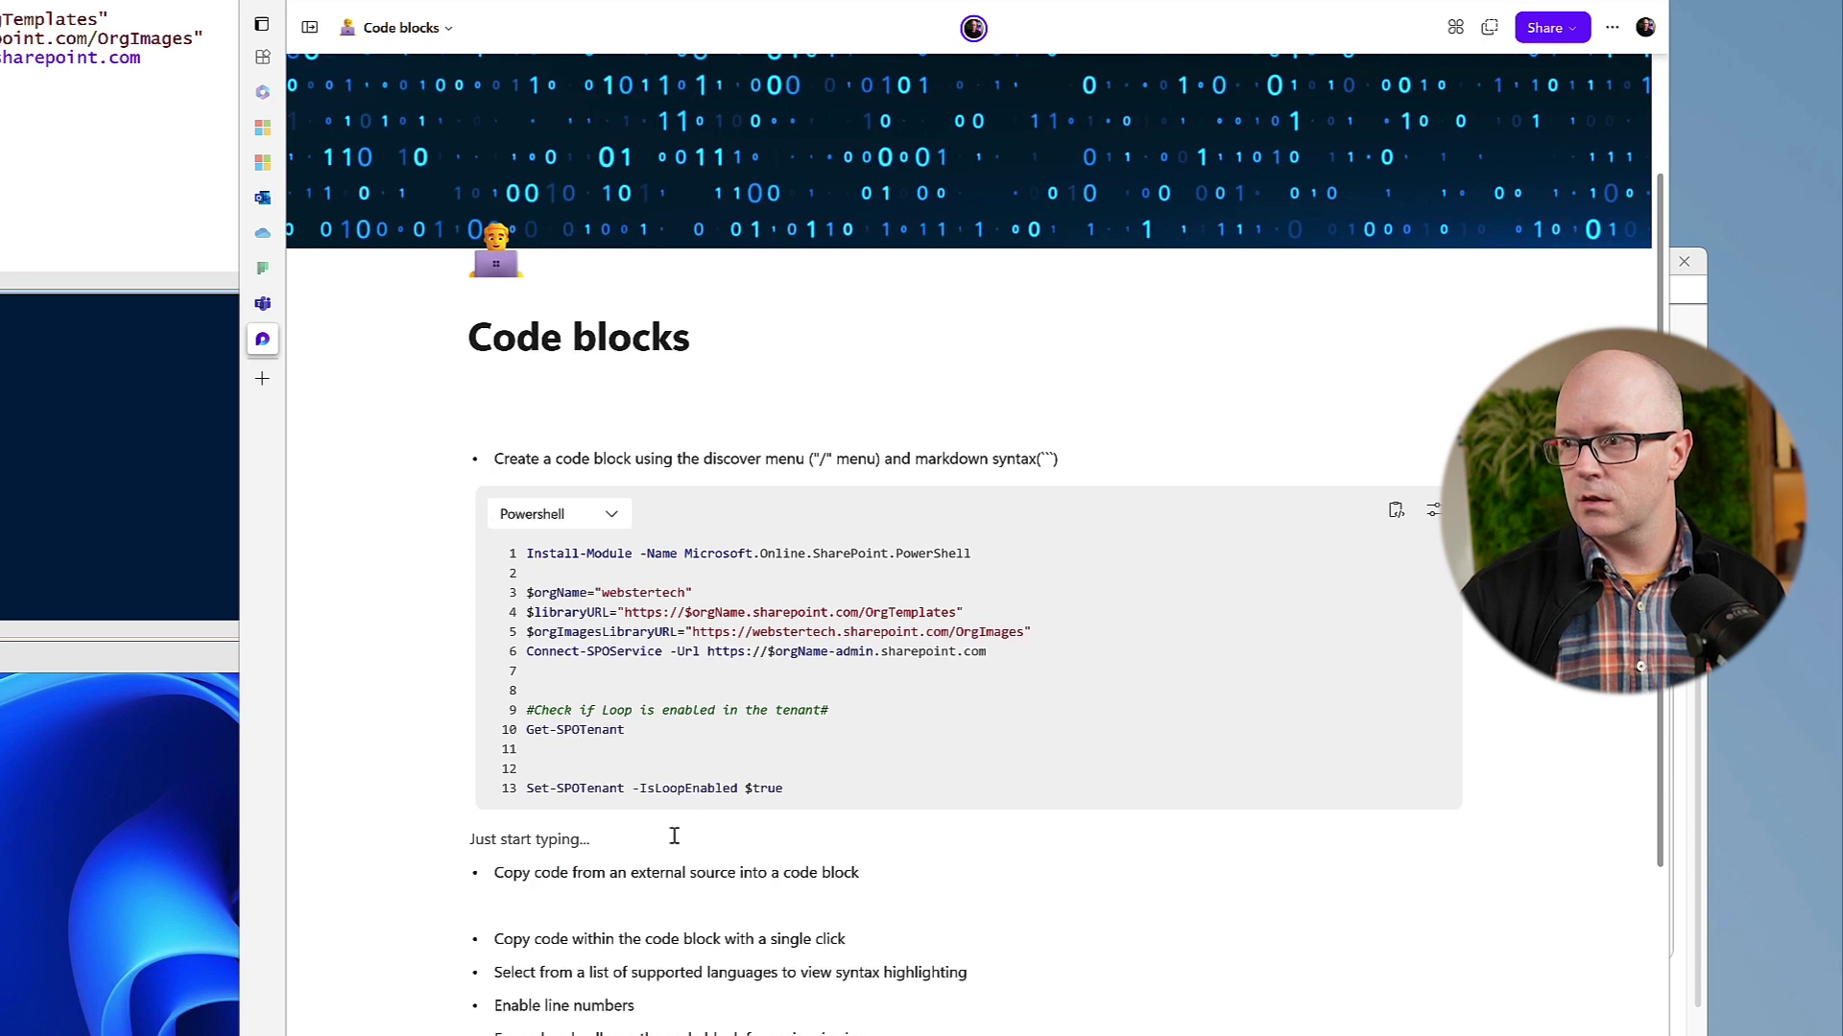
pyautogui.click(539, 460)
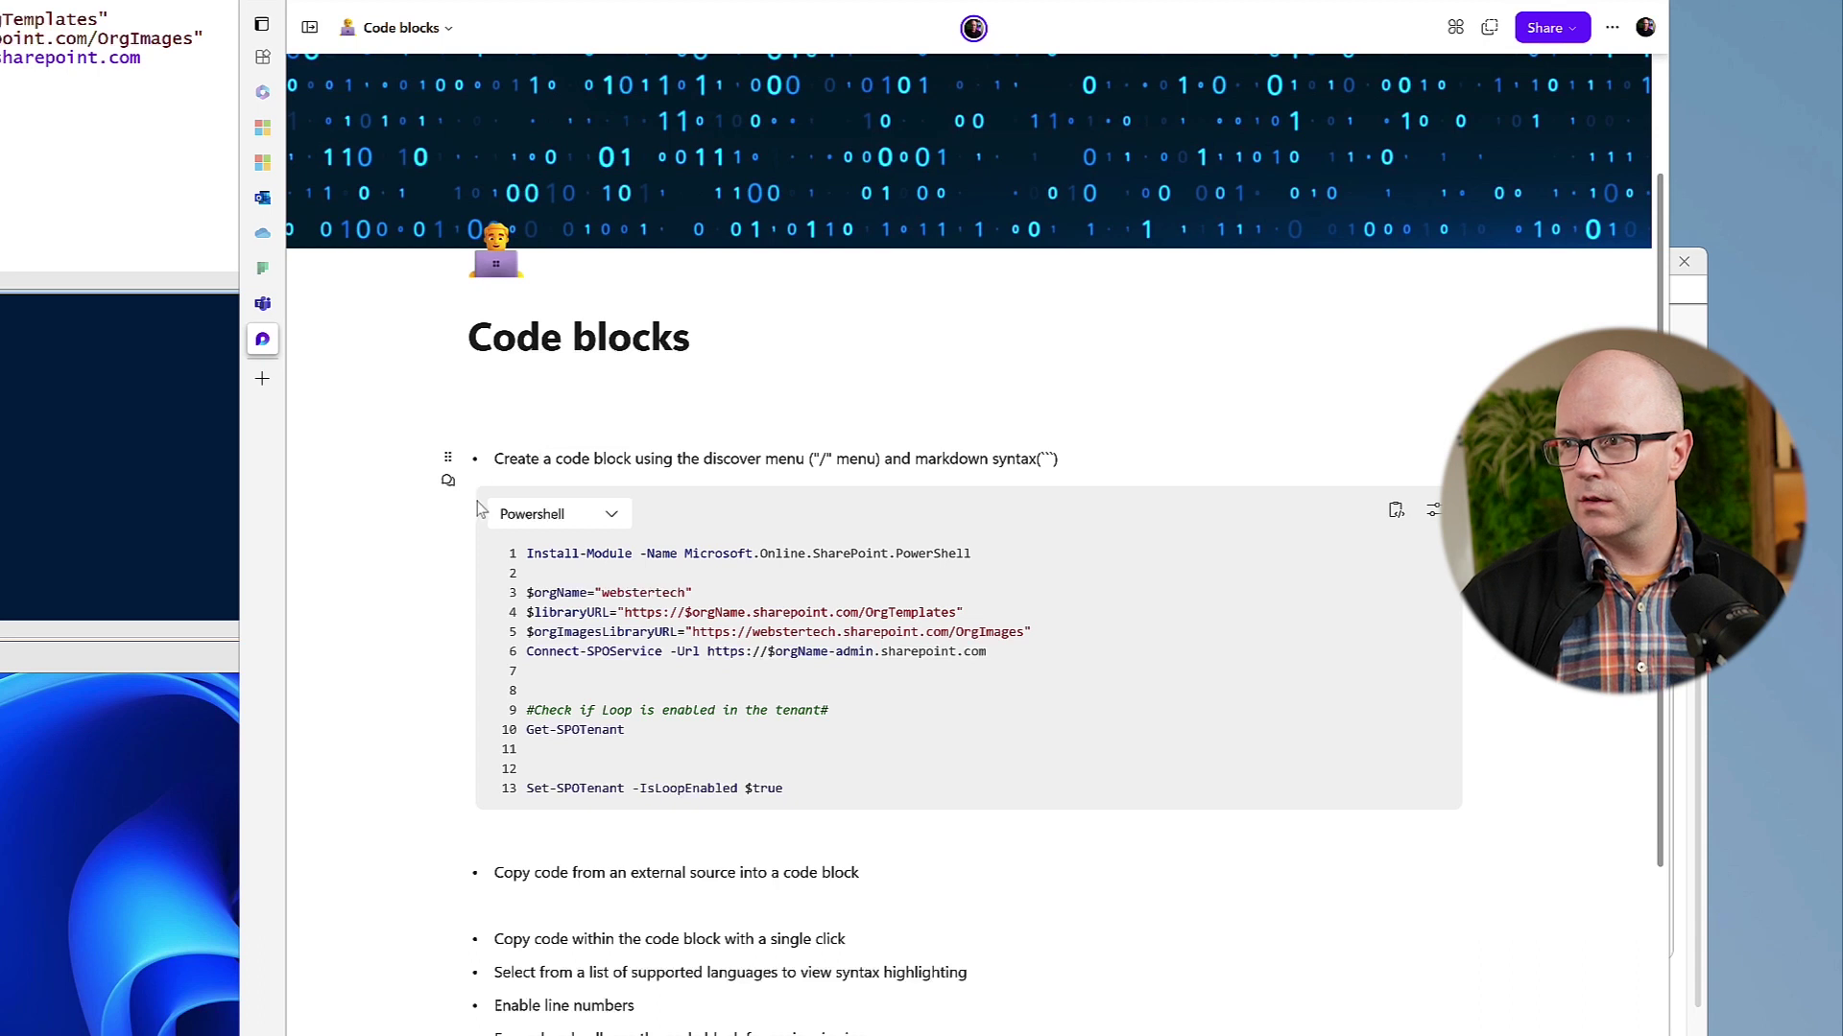
pyautogui.click(1372, 455)
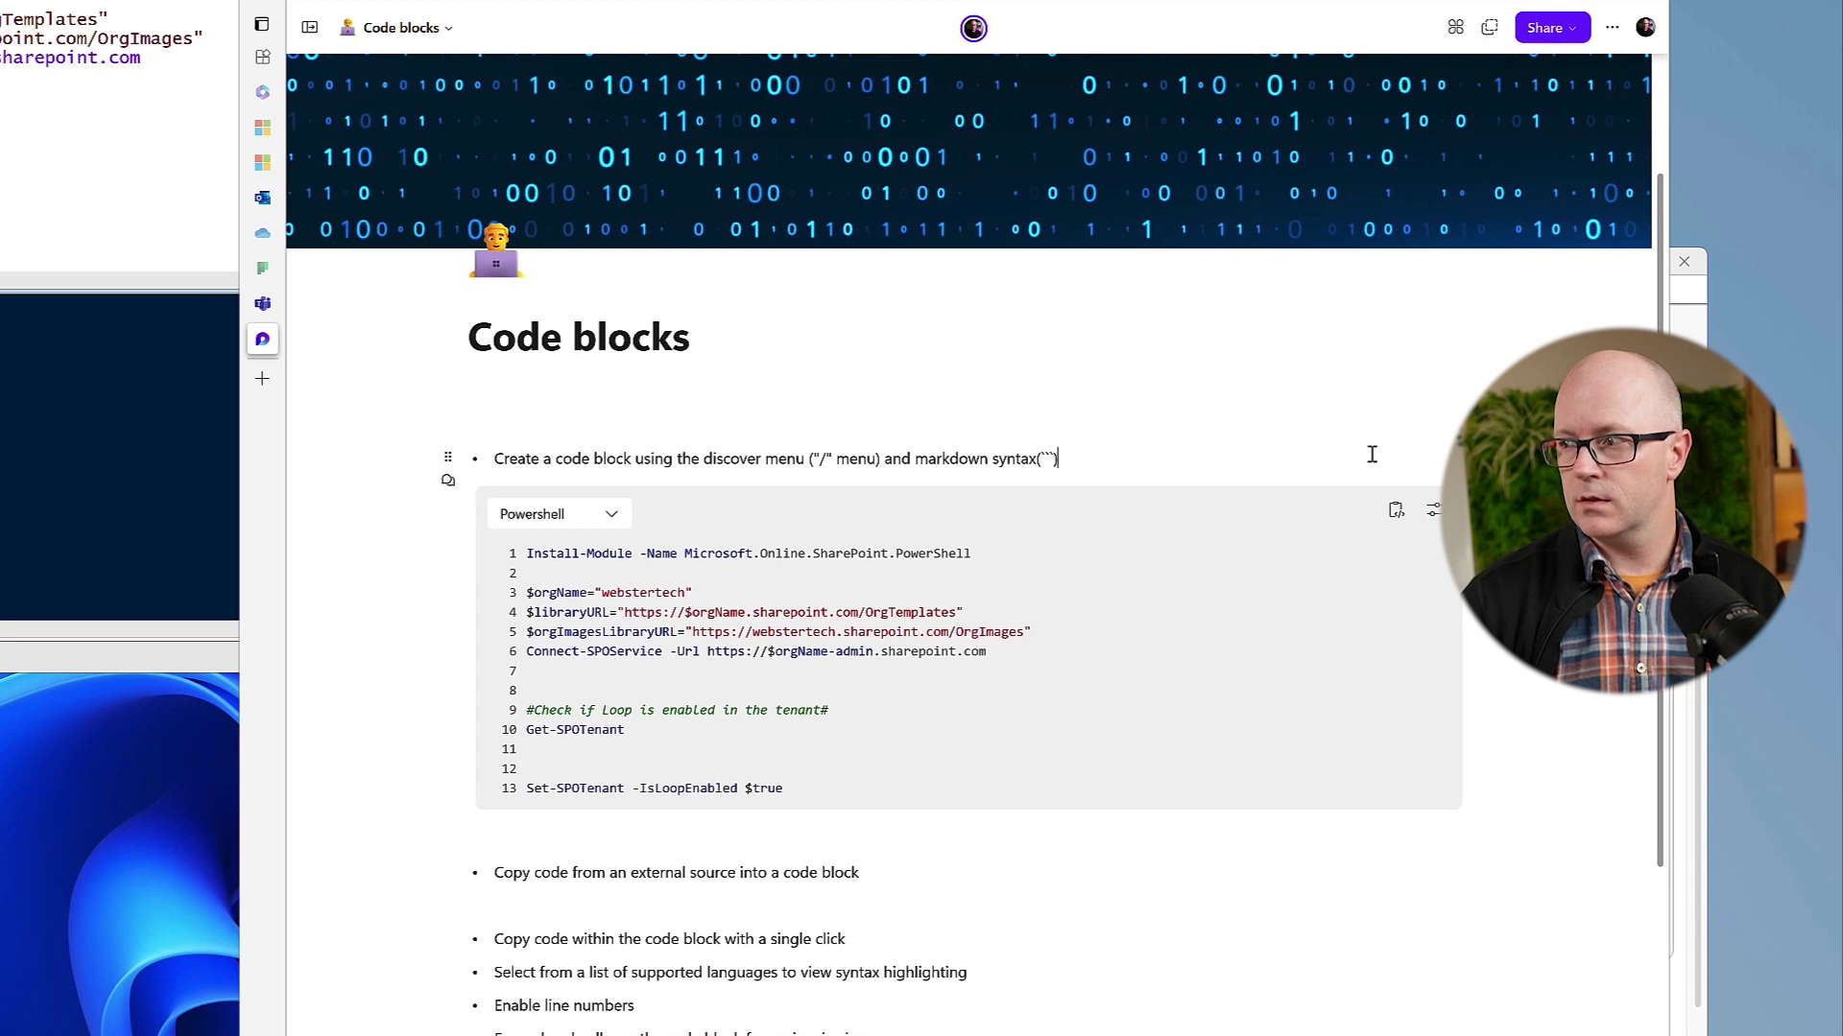
# Step: Turn the code block's line numbers off and back on via Display options
pyautogui.click(1435, 513)
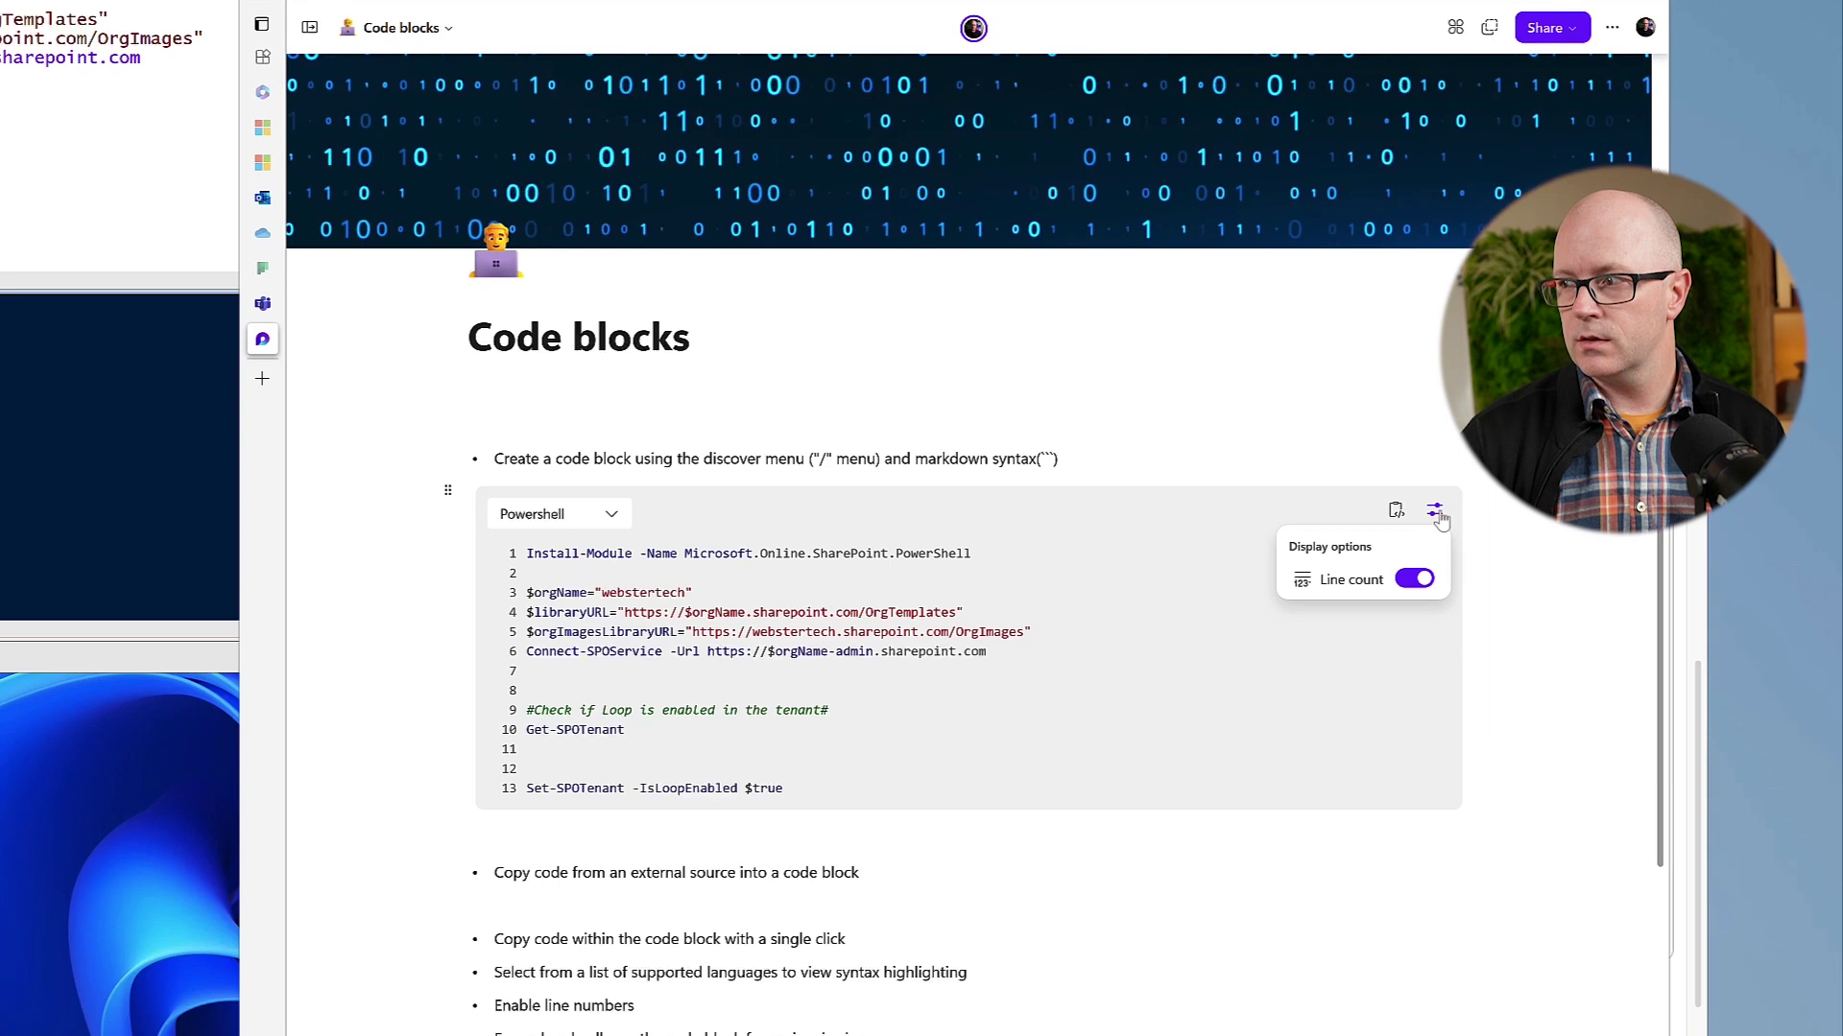
pyautogui.click(1413, 581)
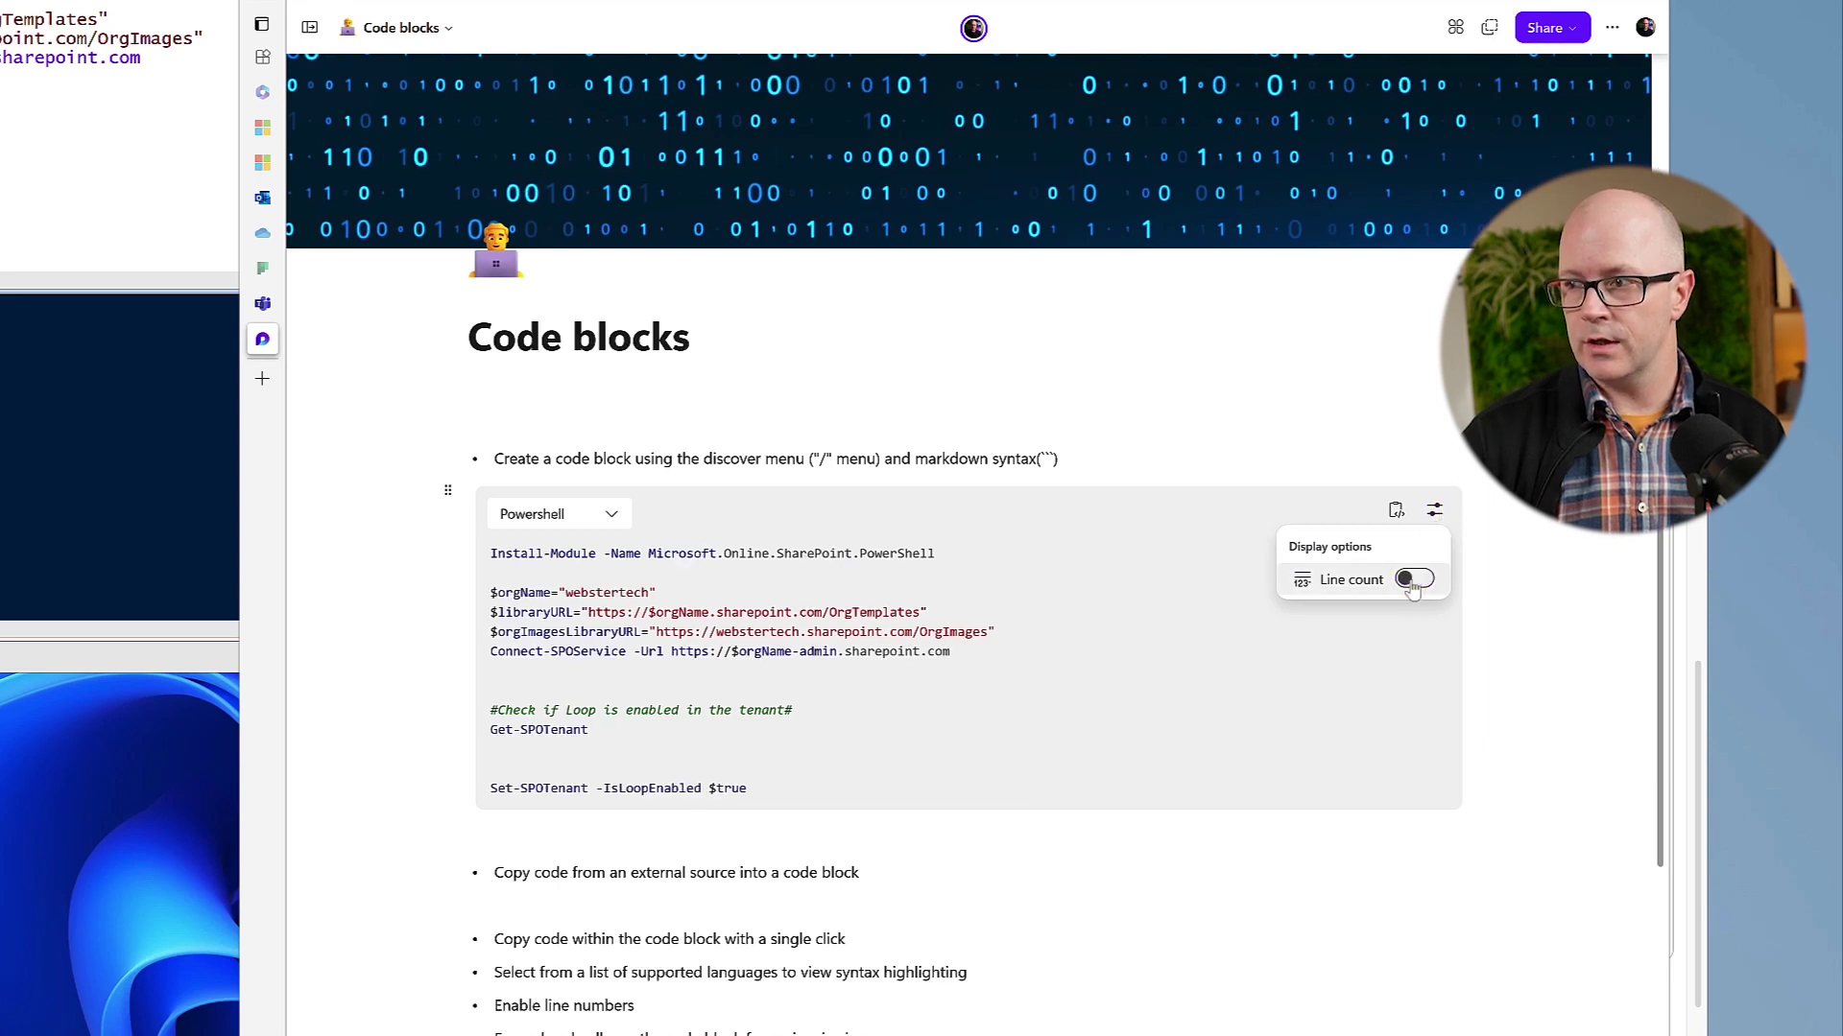
pyautogui.click(1413, 582)
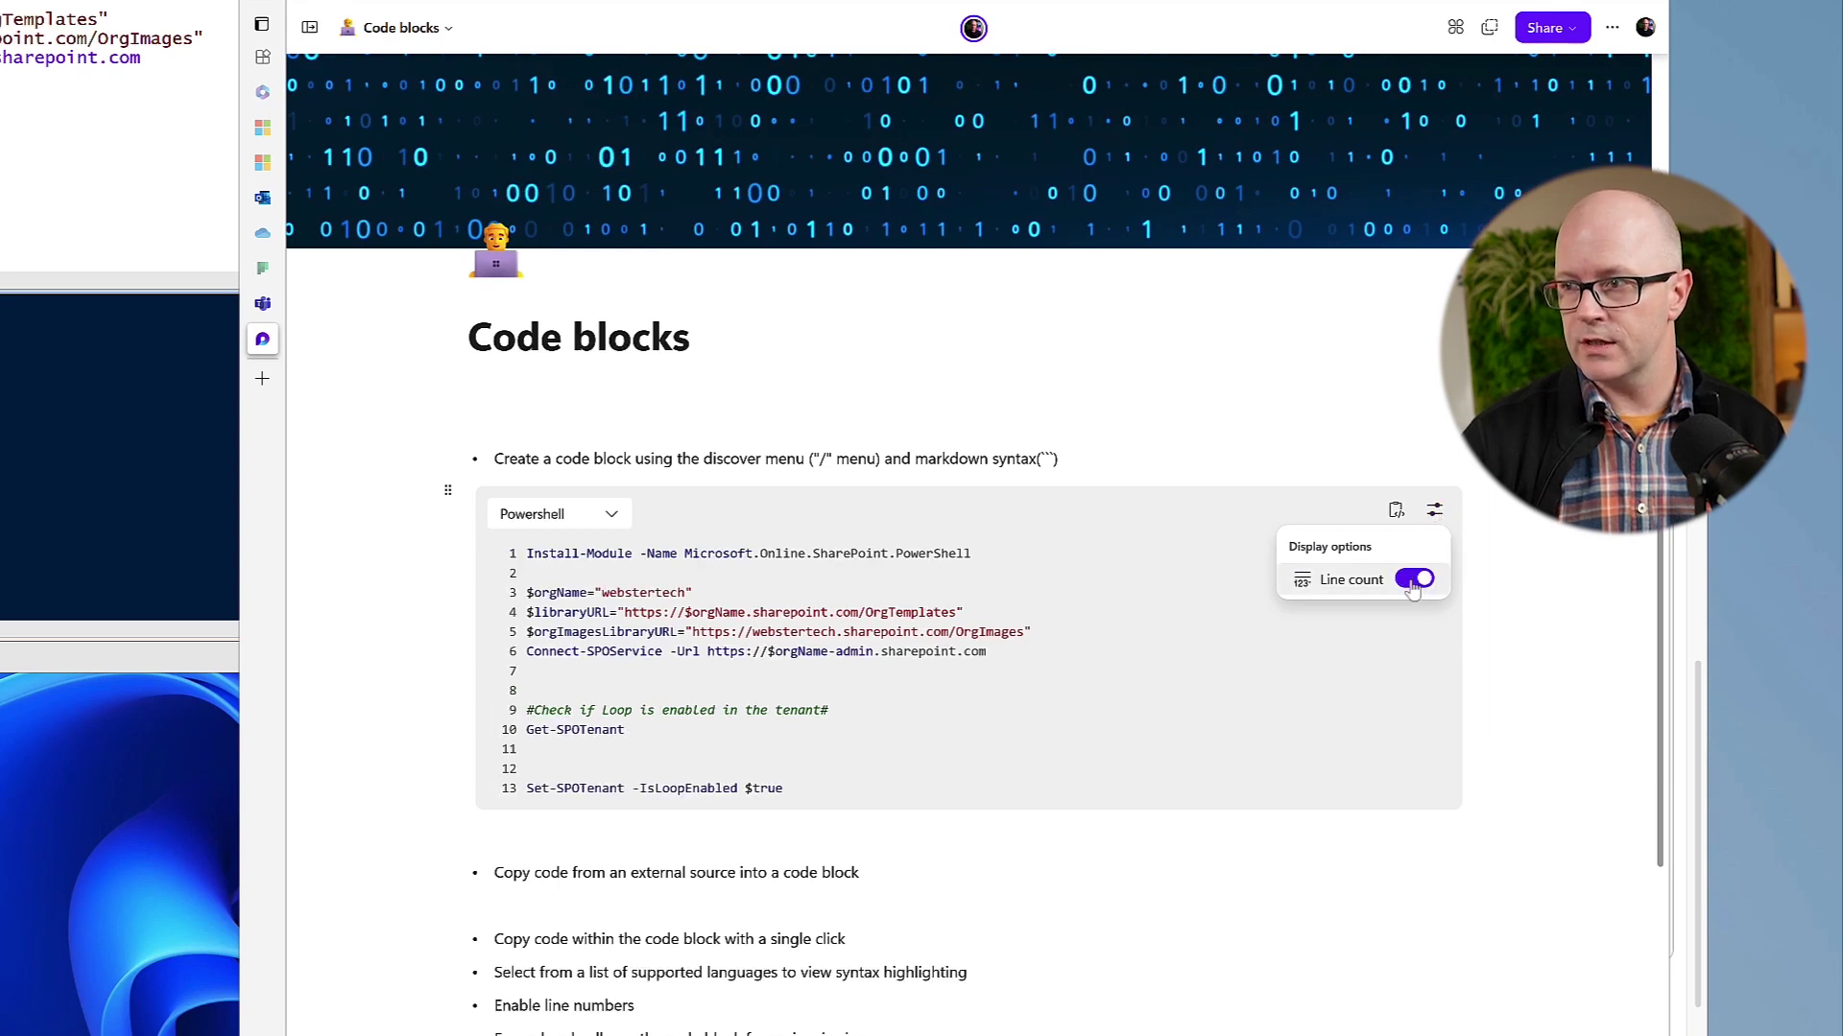
pyautogui.click(447, 493)
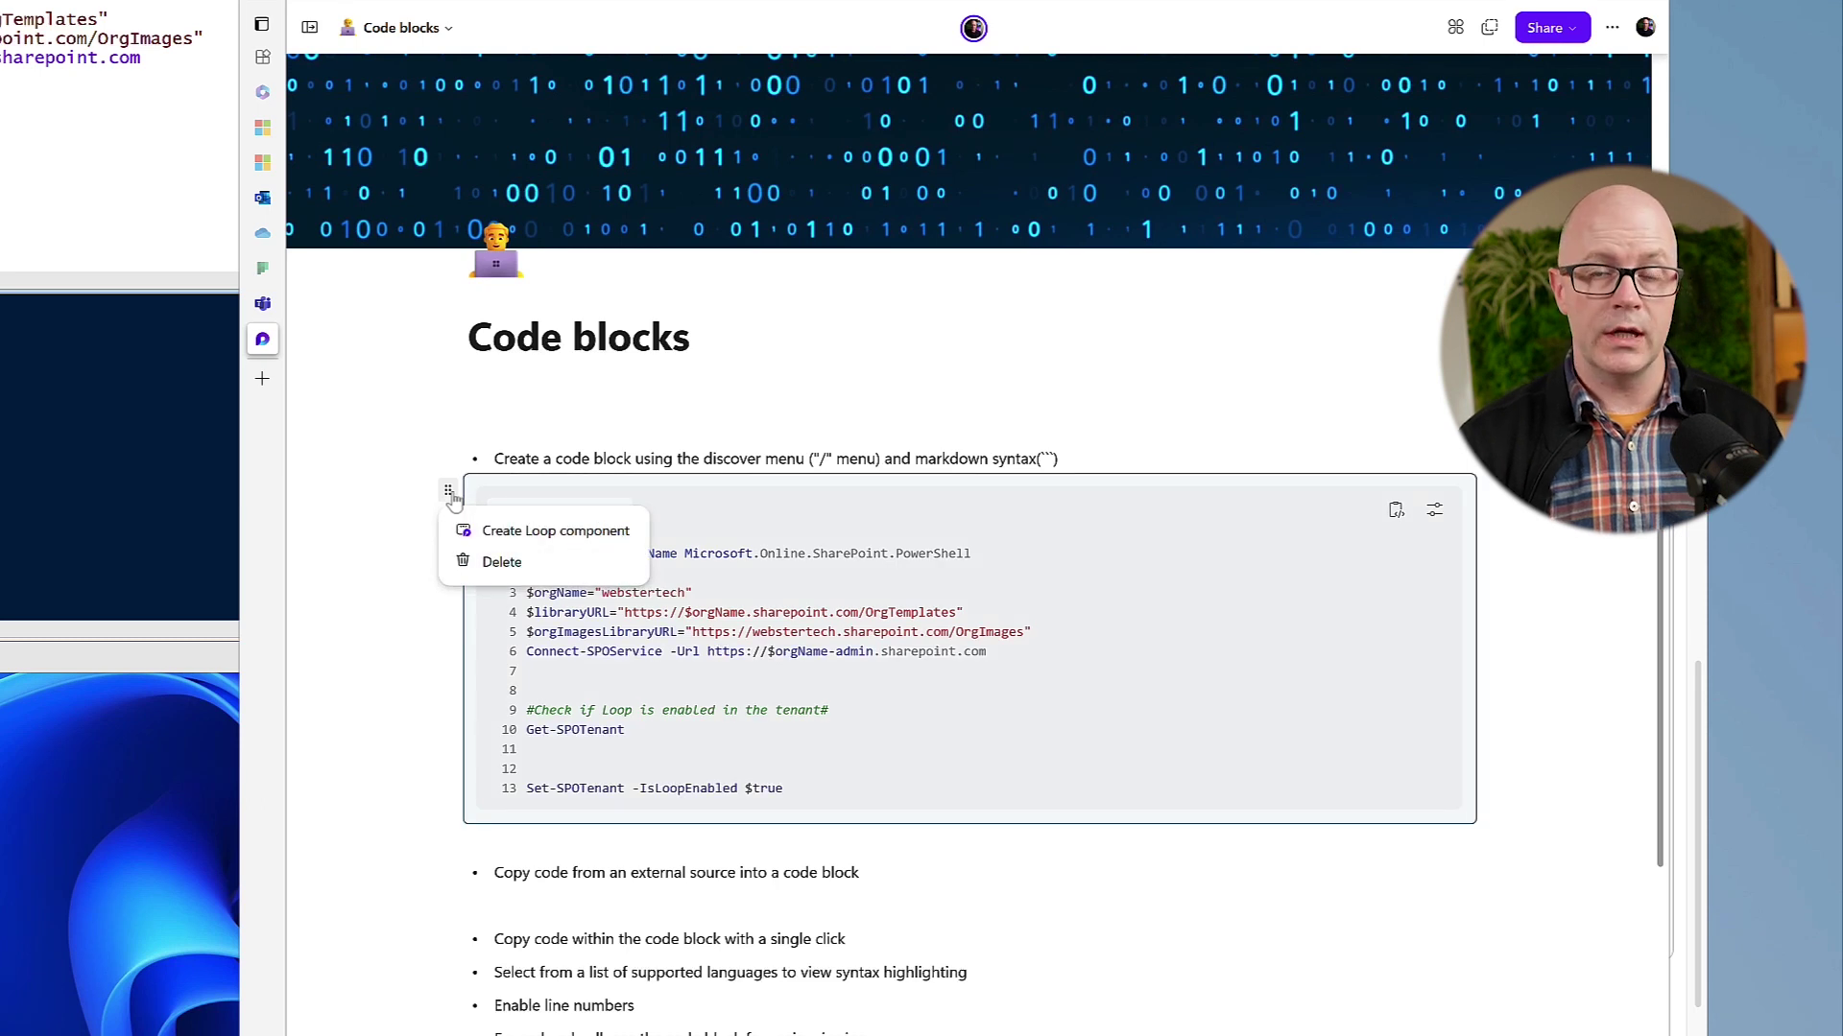
# Step: Convert the Powershell code block into a Loop component and copy its link
pyautogui.click(537, 545)
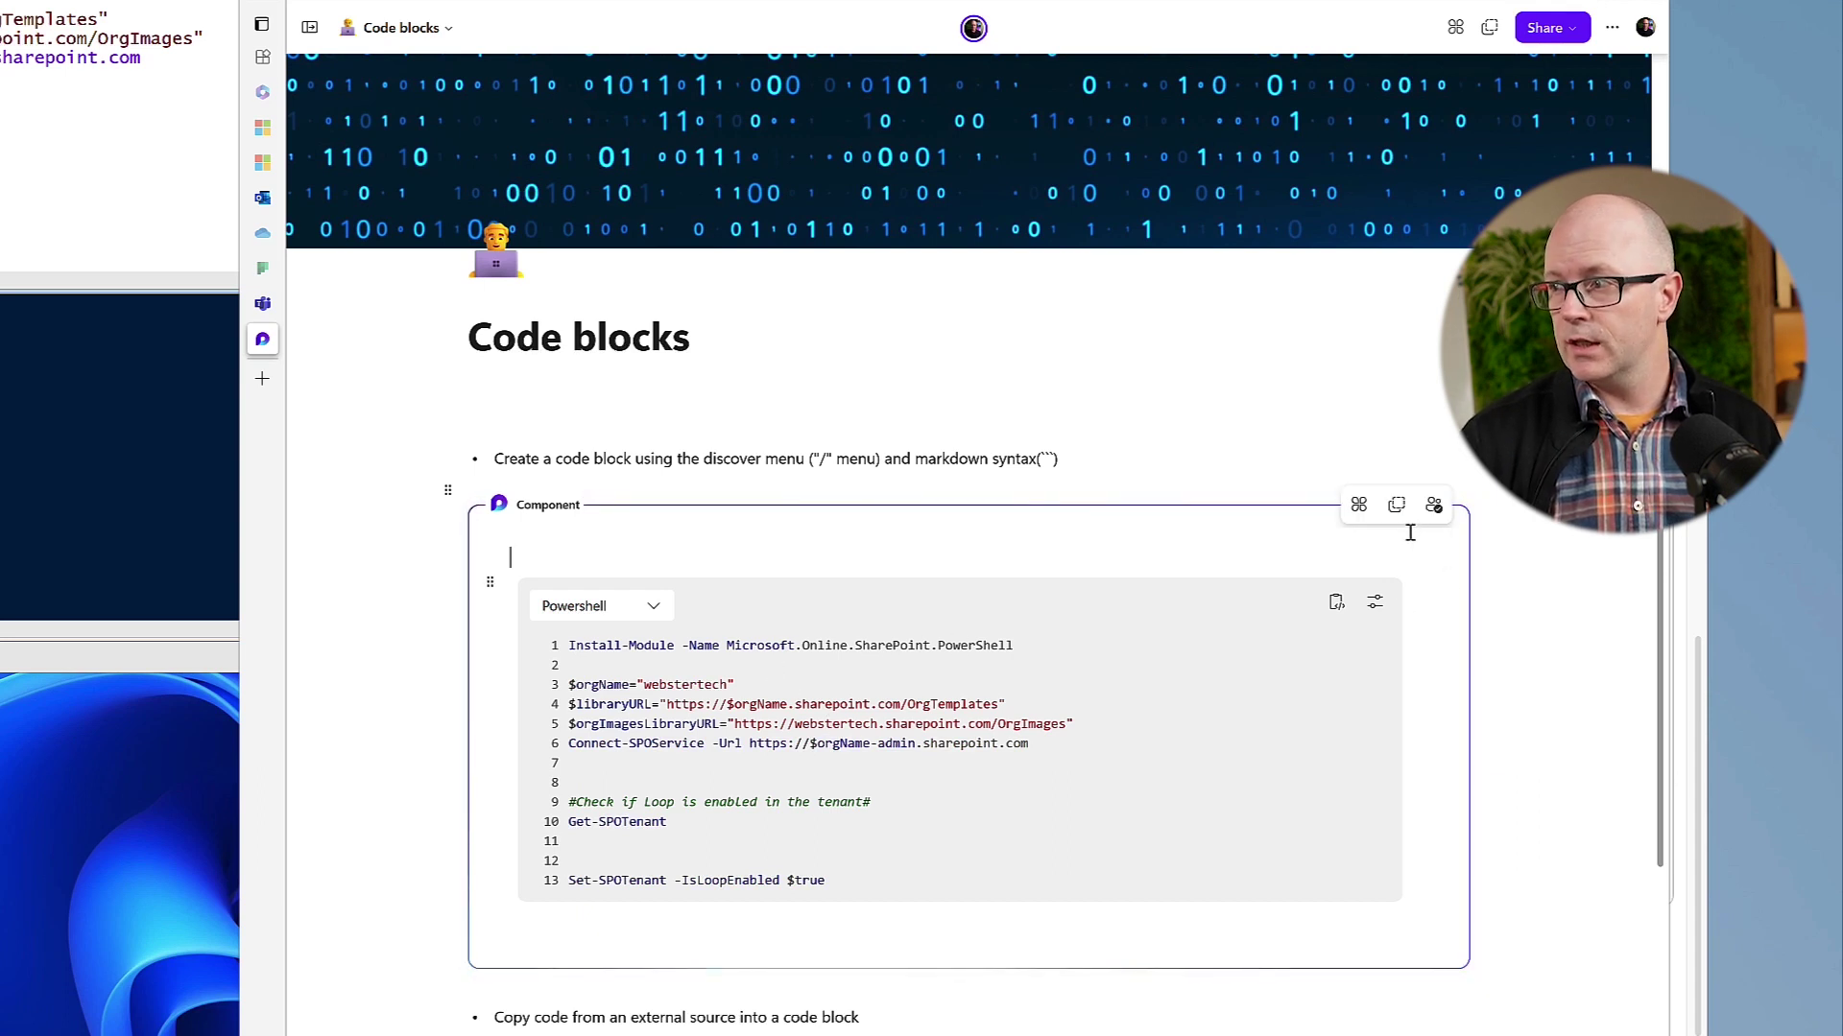
pyautogui.click(1397, 511)
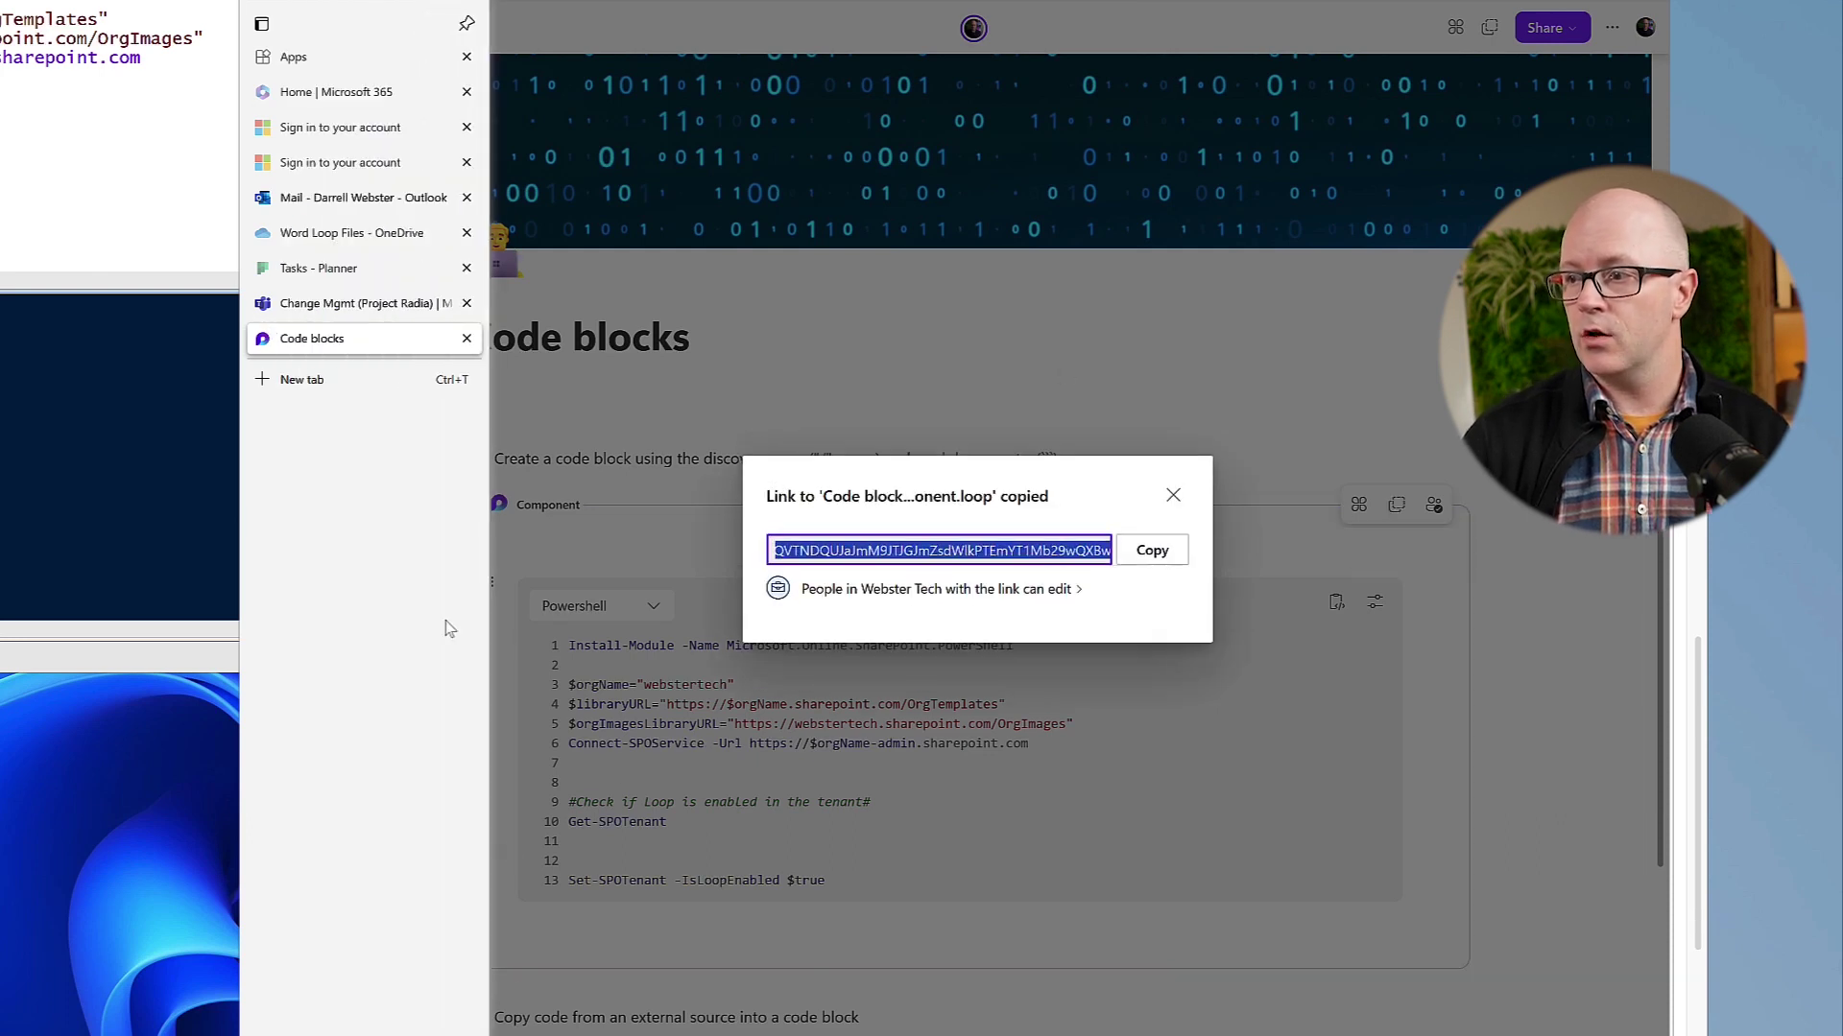
pyautogui.click(719, 1029)
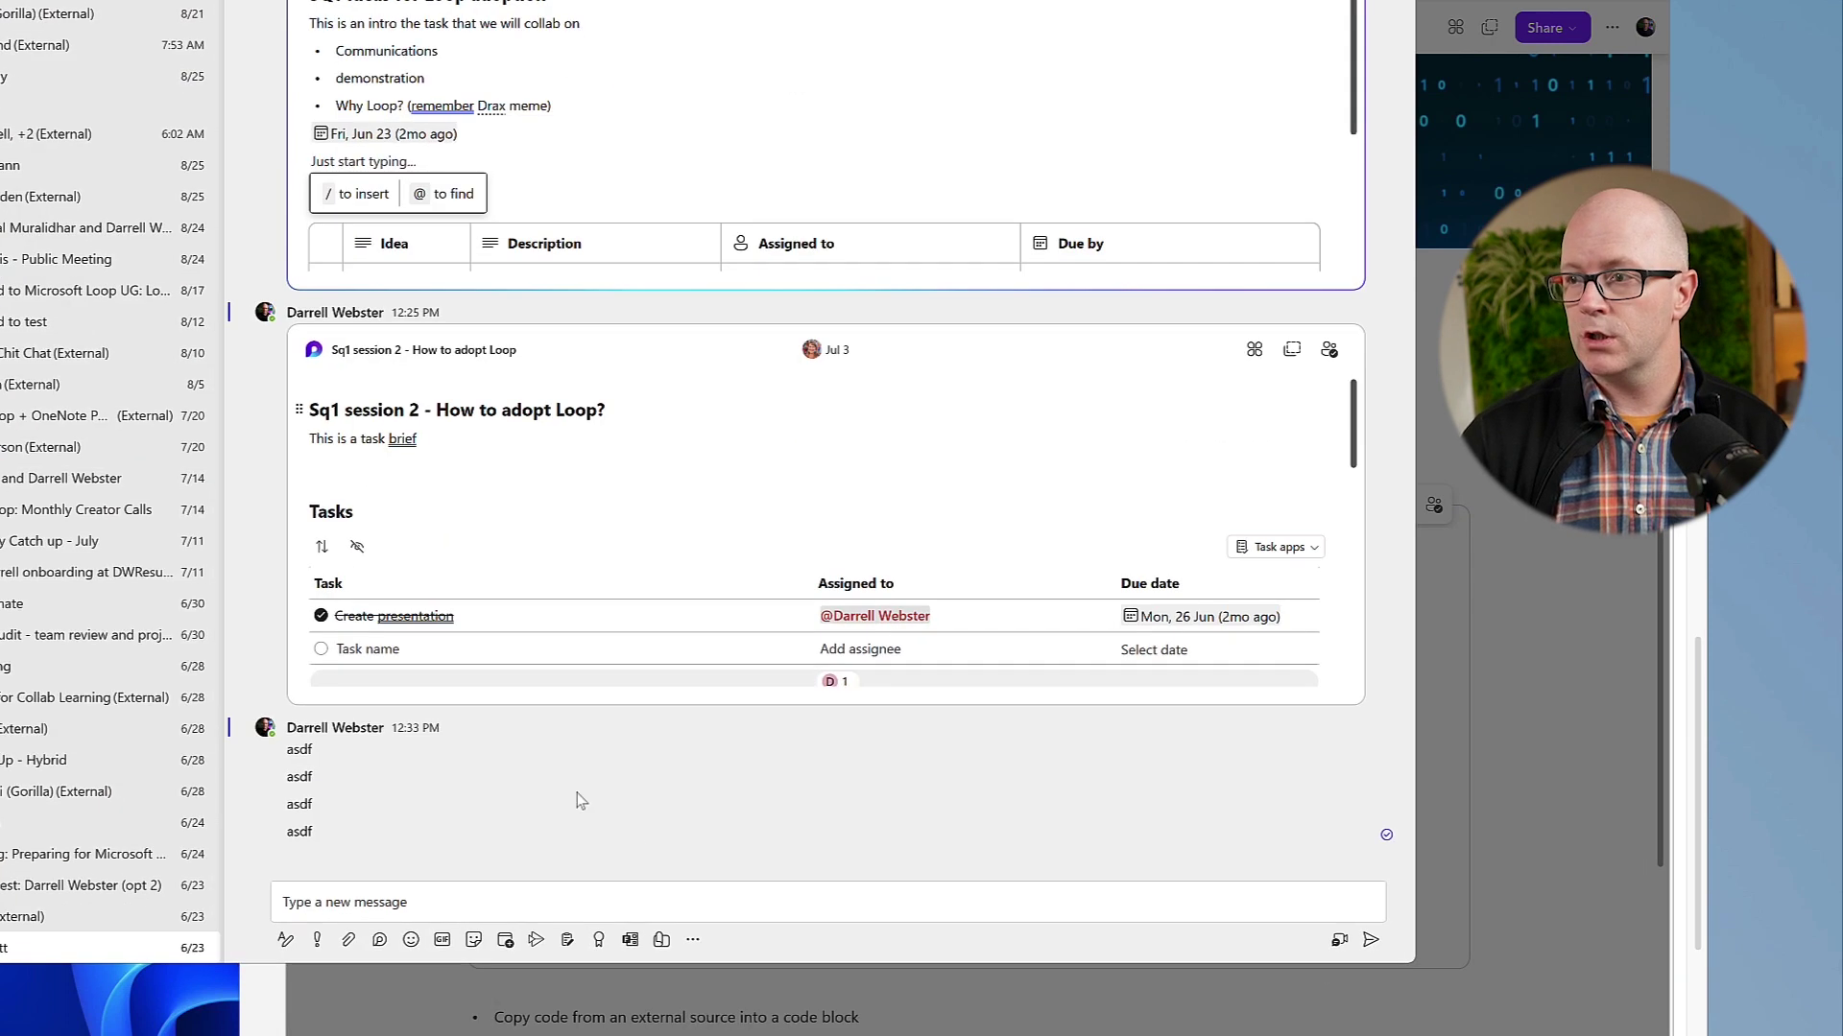
pyautogui.click(386, 915)
pyautogui.hotkey('ctrl', 'v')
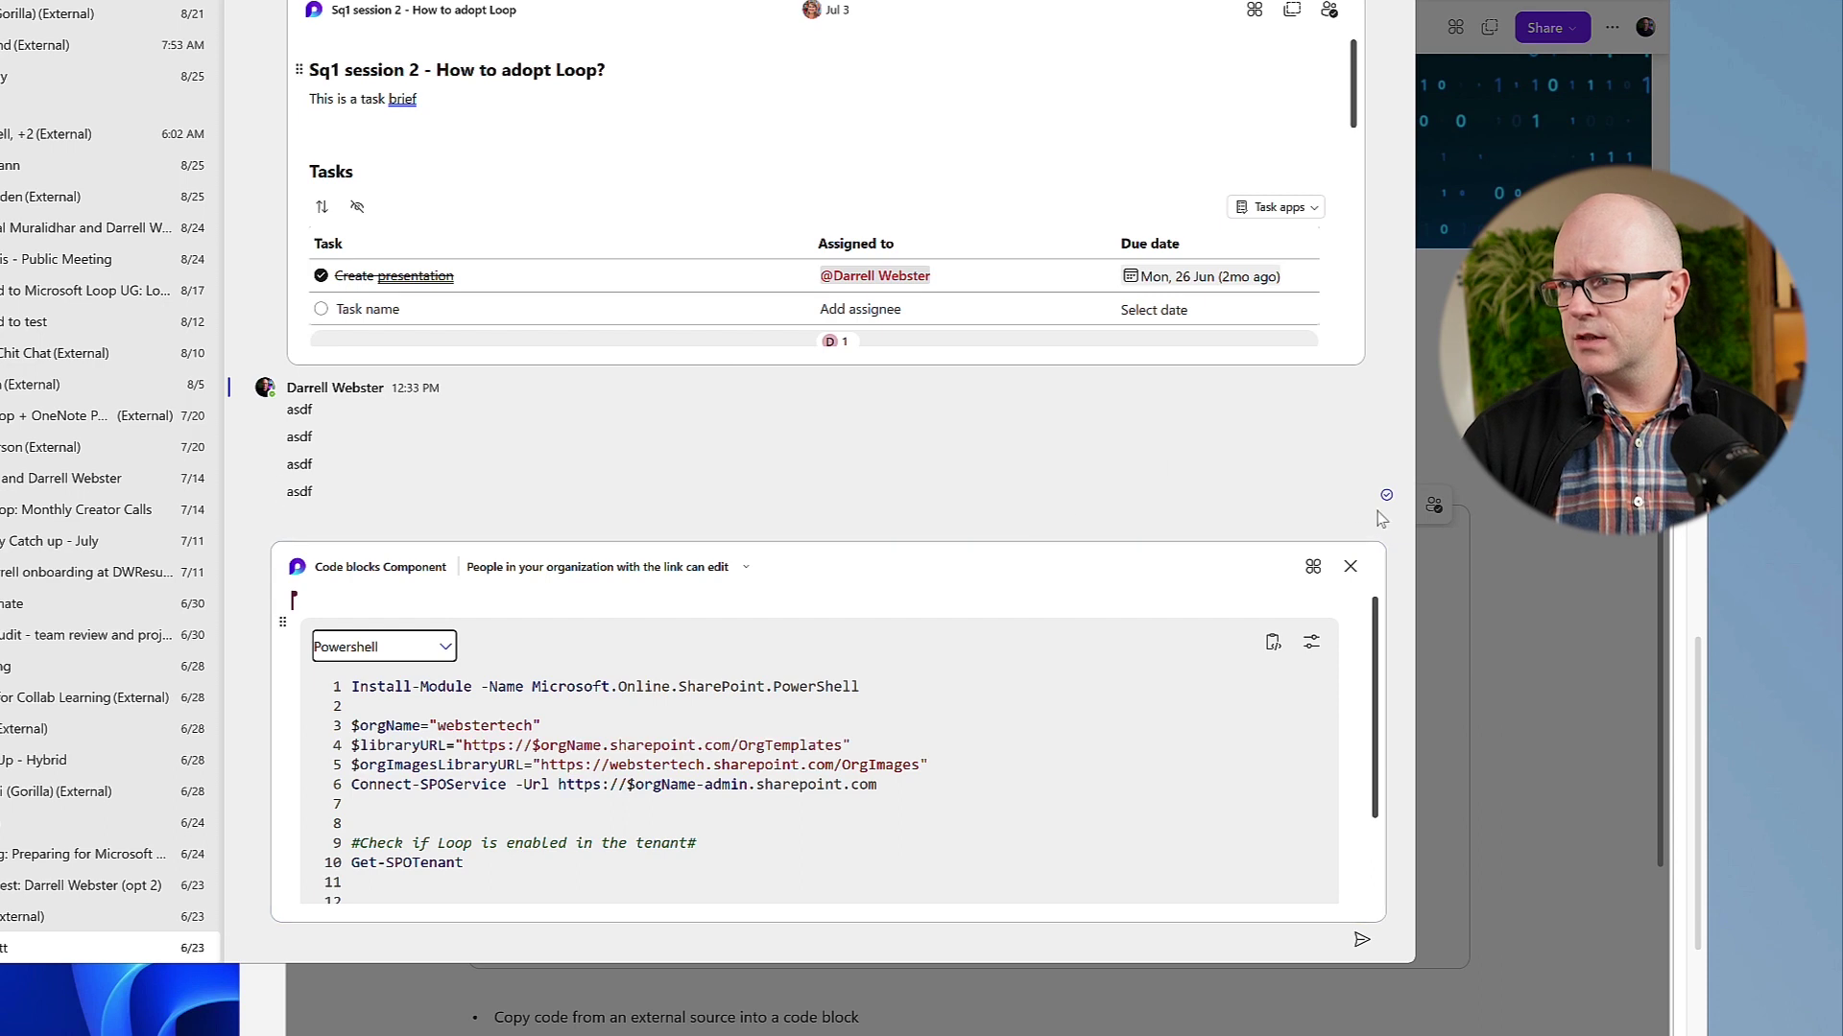
pyautogui.click(1350, 567)
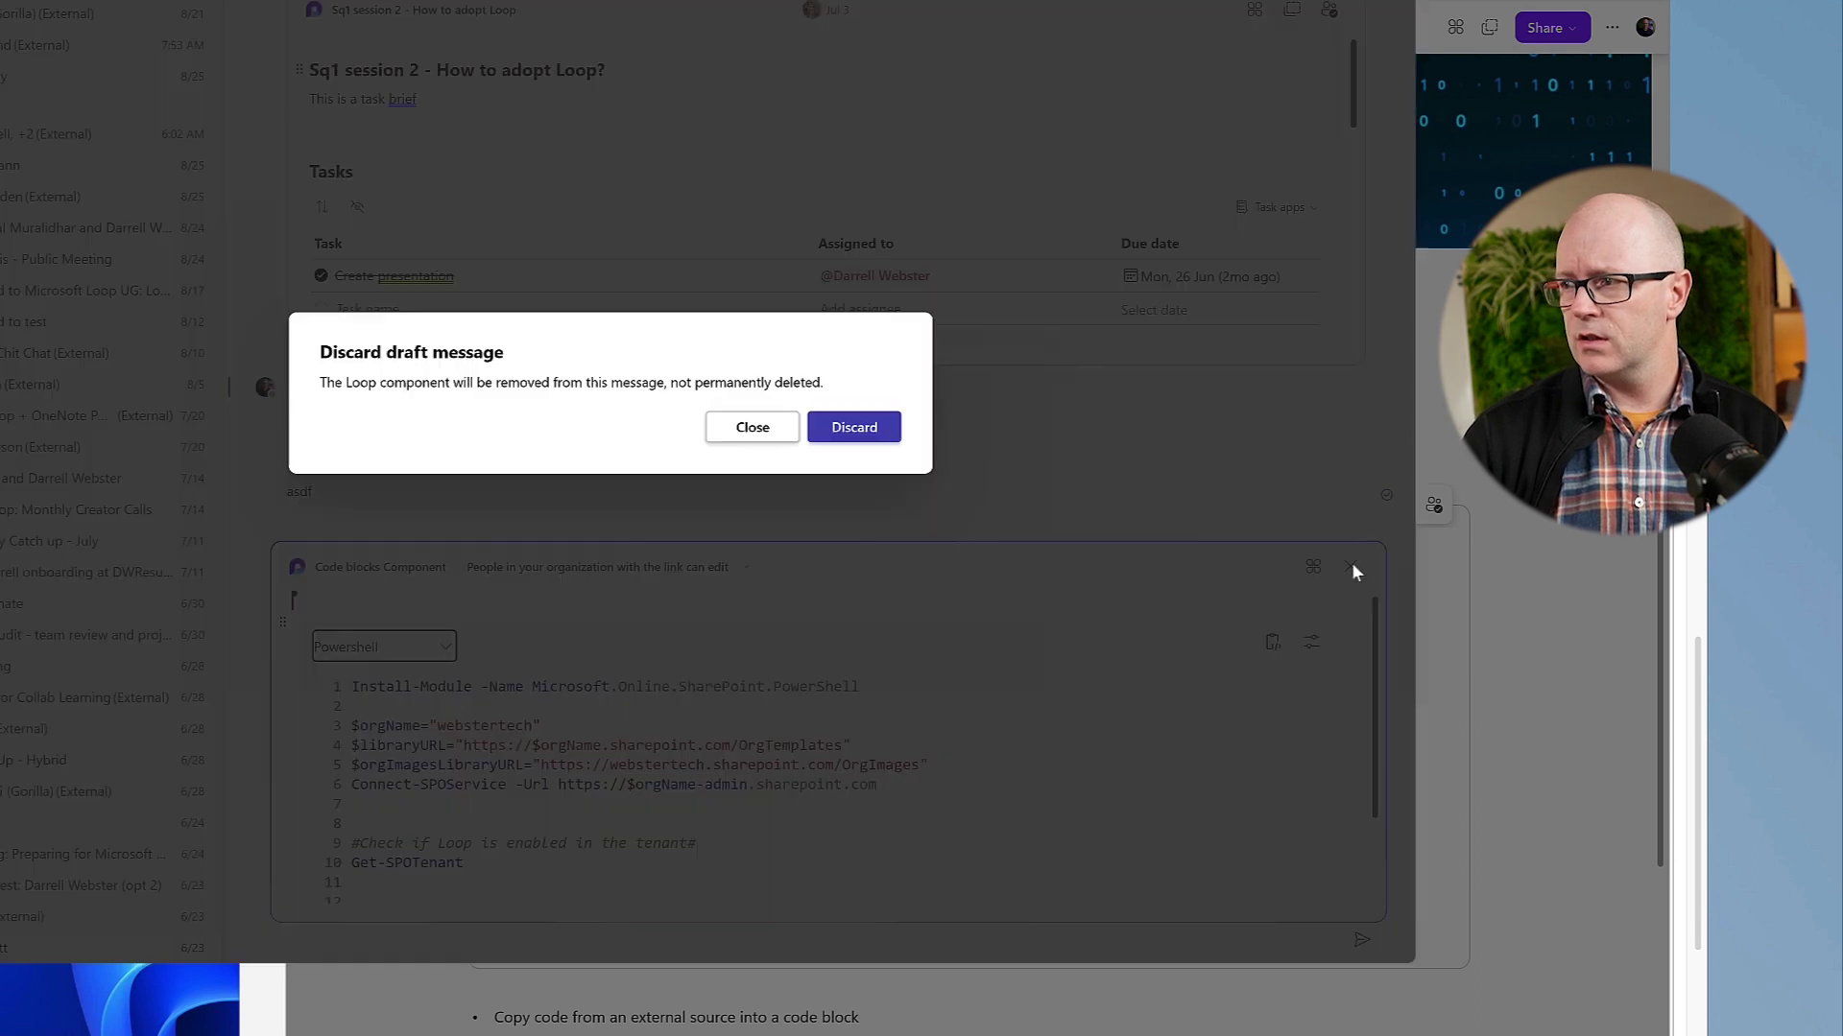
pyautogui.click(858, 426)
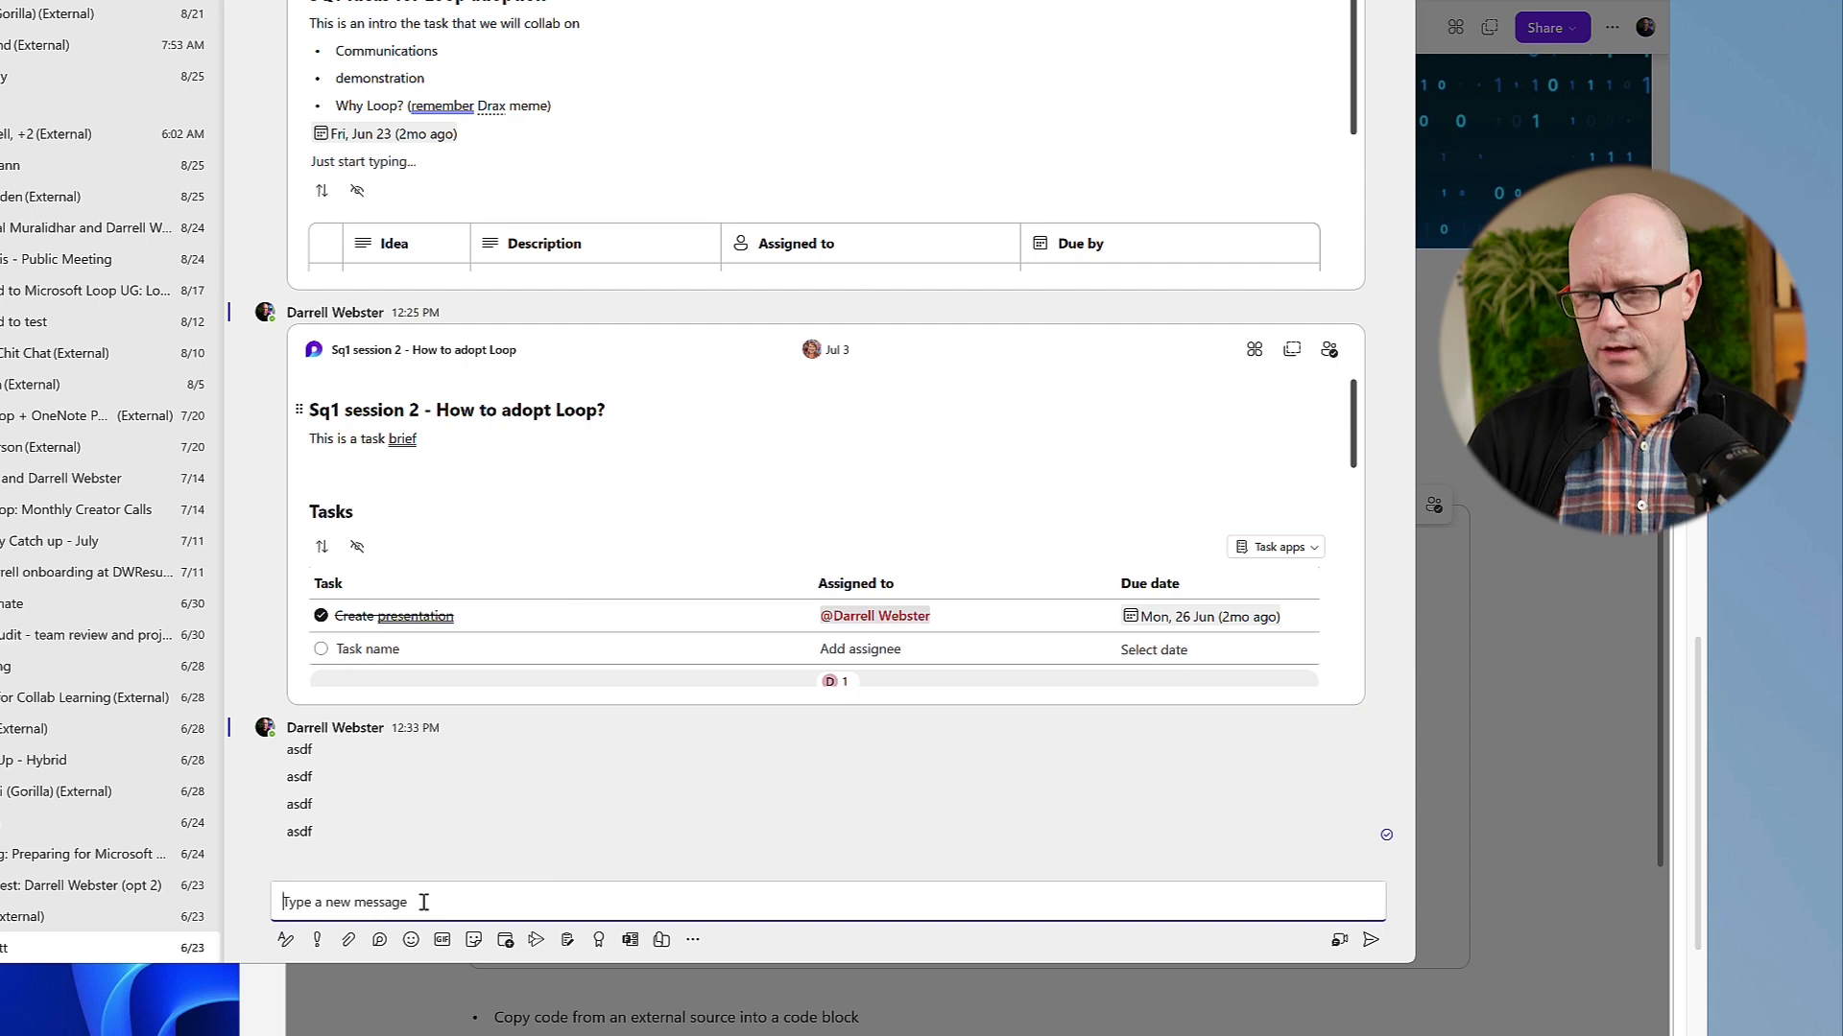
pyautogui.click(379, 940)
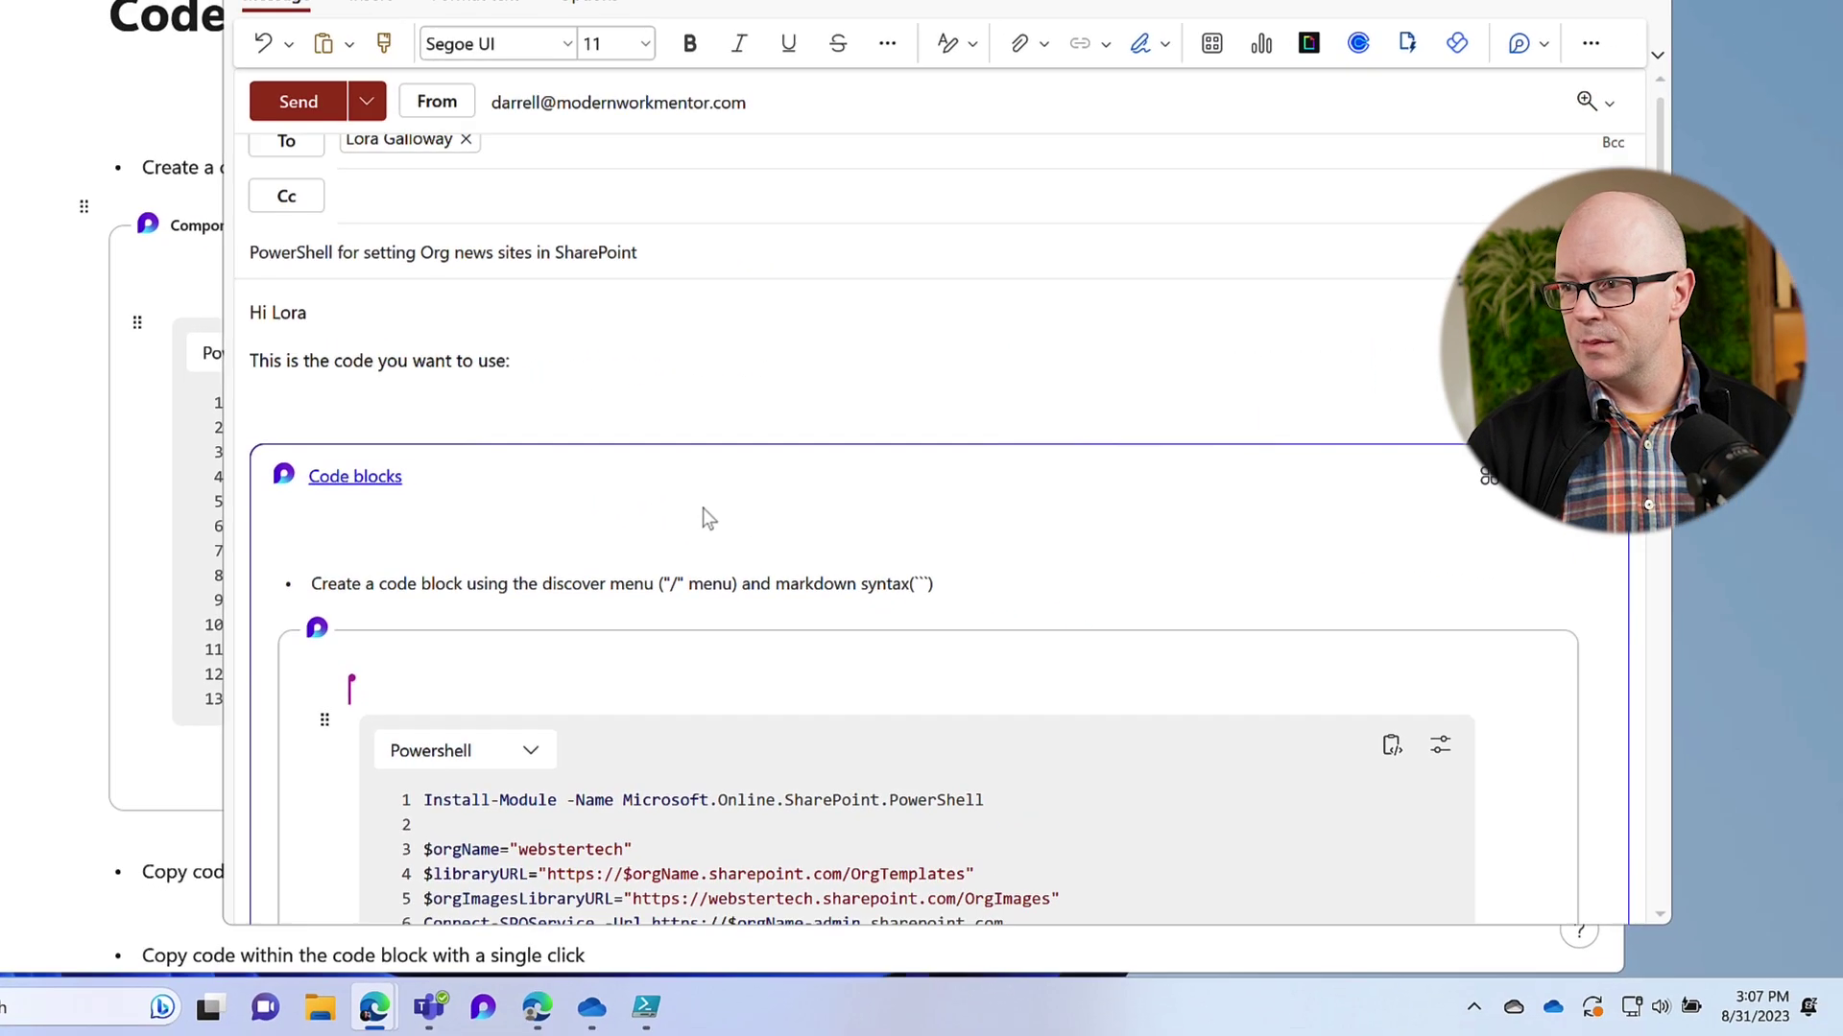
# Step: Scroll through the Outlook draft's embedded PowerShell Loop component, then return to the Loop page
pyautogui.scroll(-2, 707, 504)
pyautogui.scroll(-2, 710, 499)
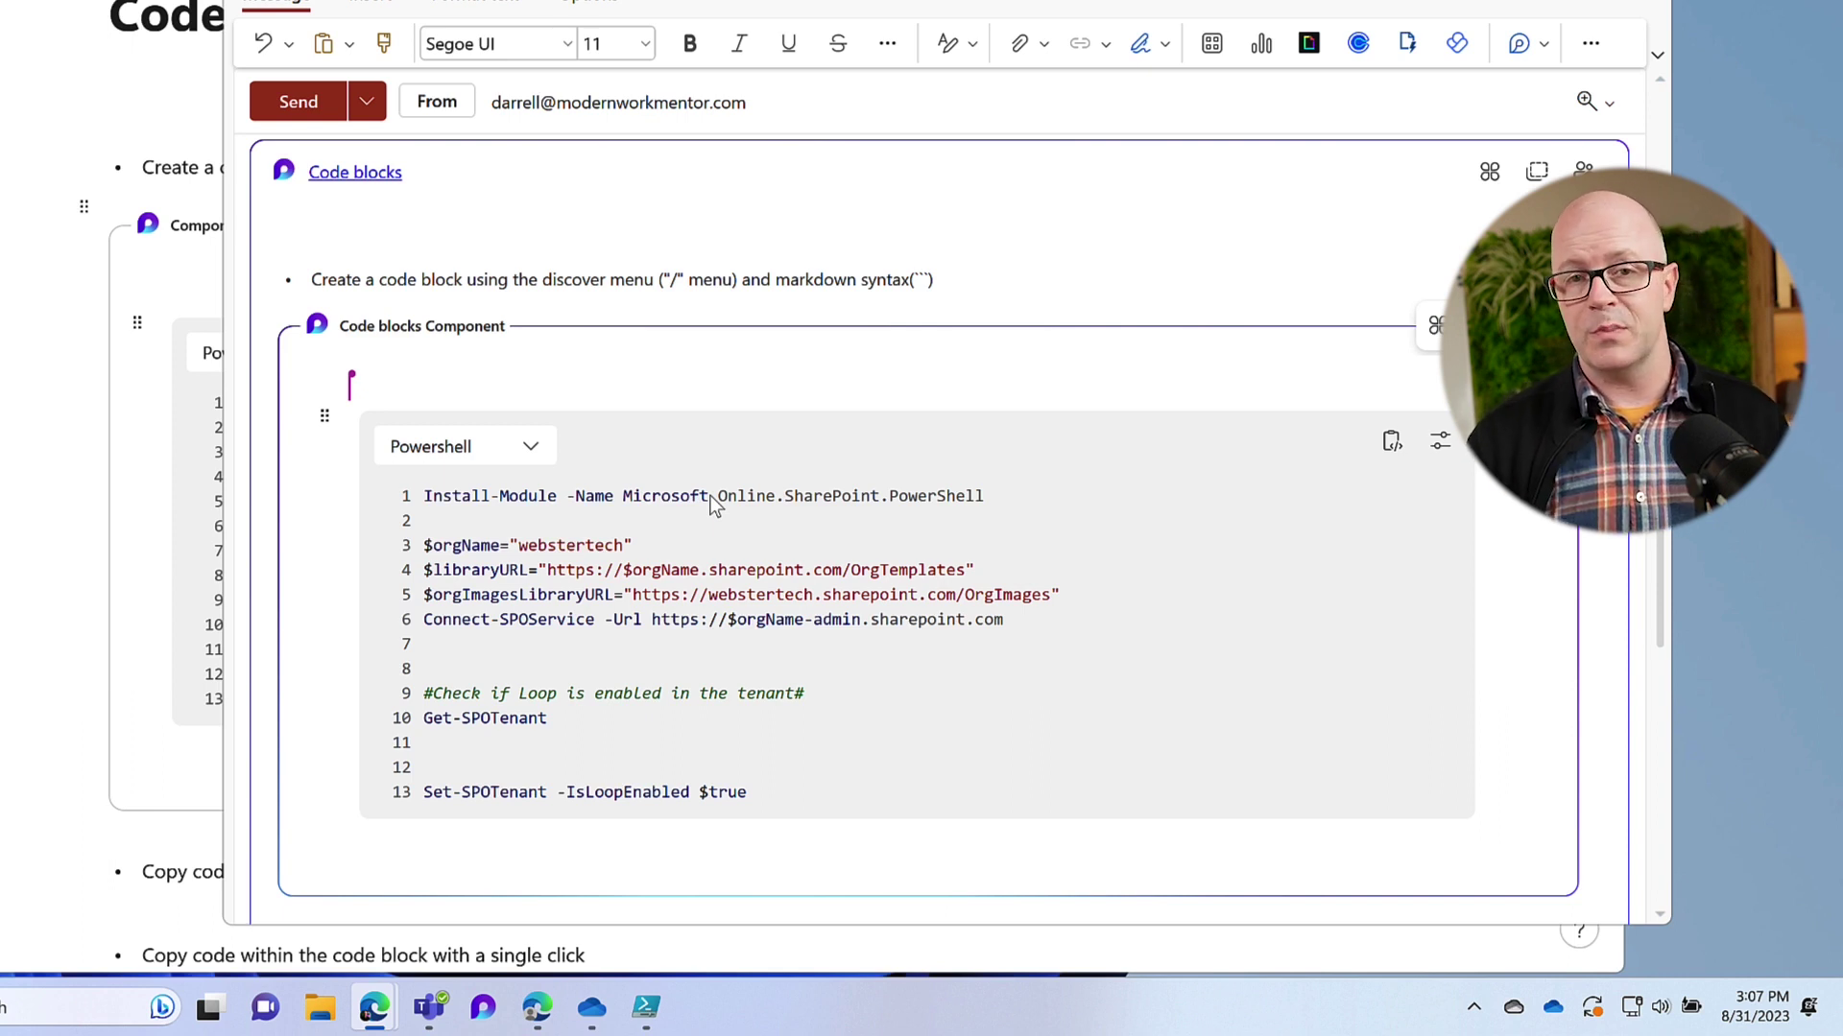
pyautogui.scroll(-3, 671, 547)
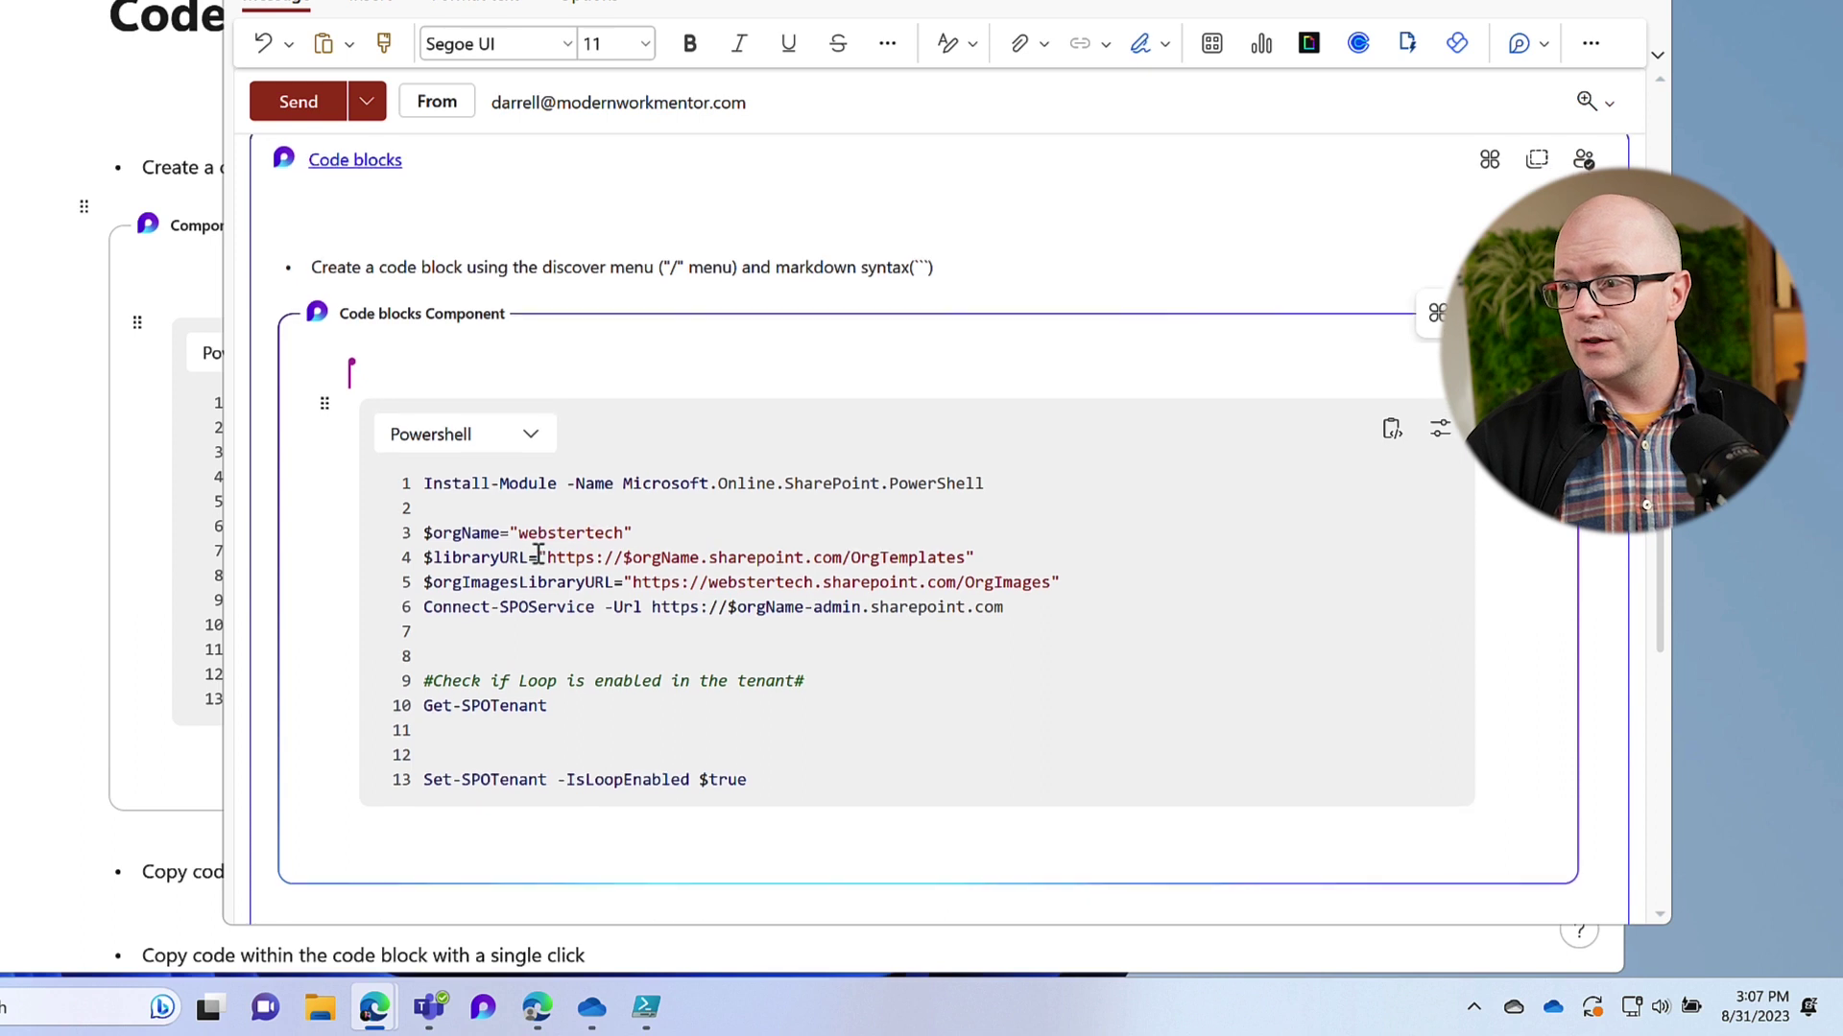
pyautogui.scroll(-2, 662, 595)
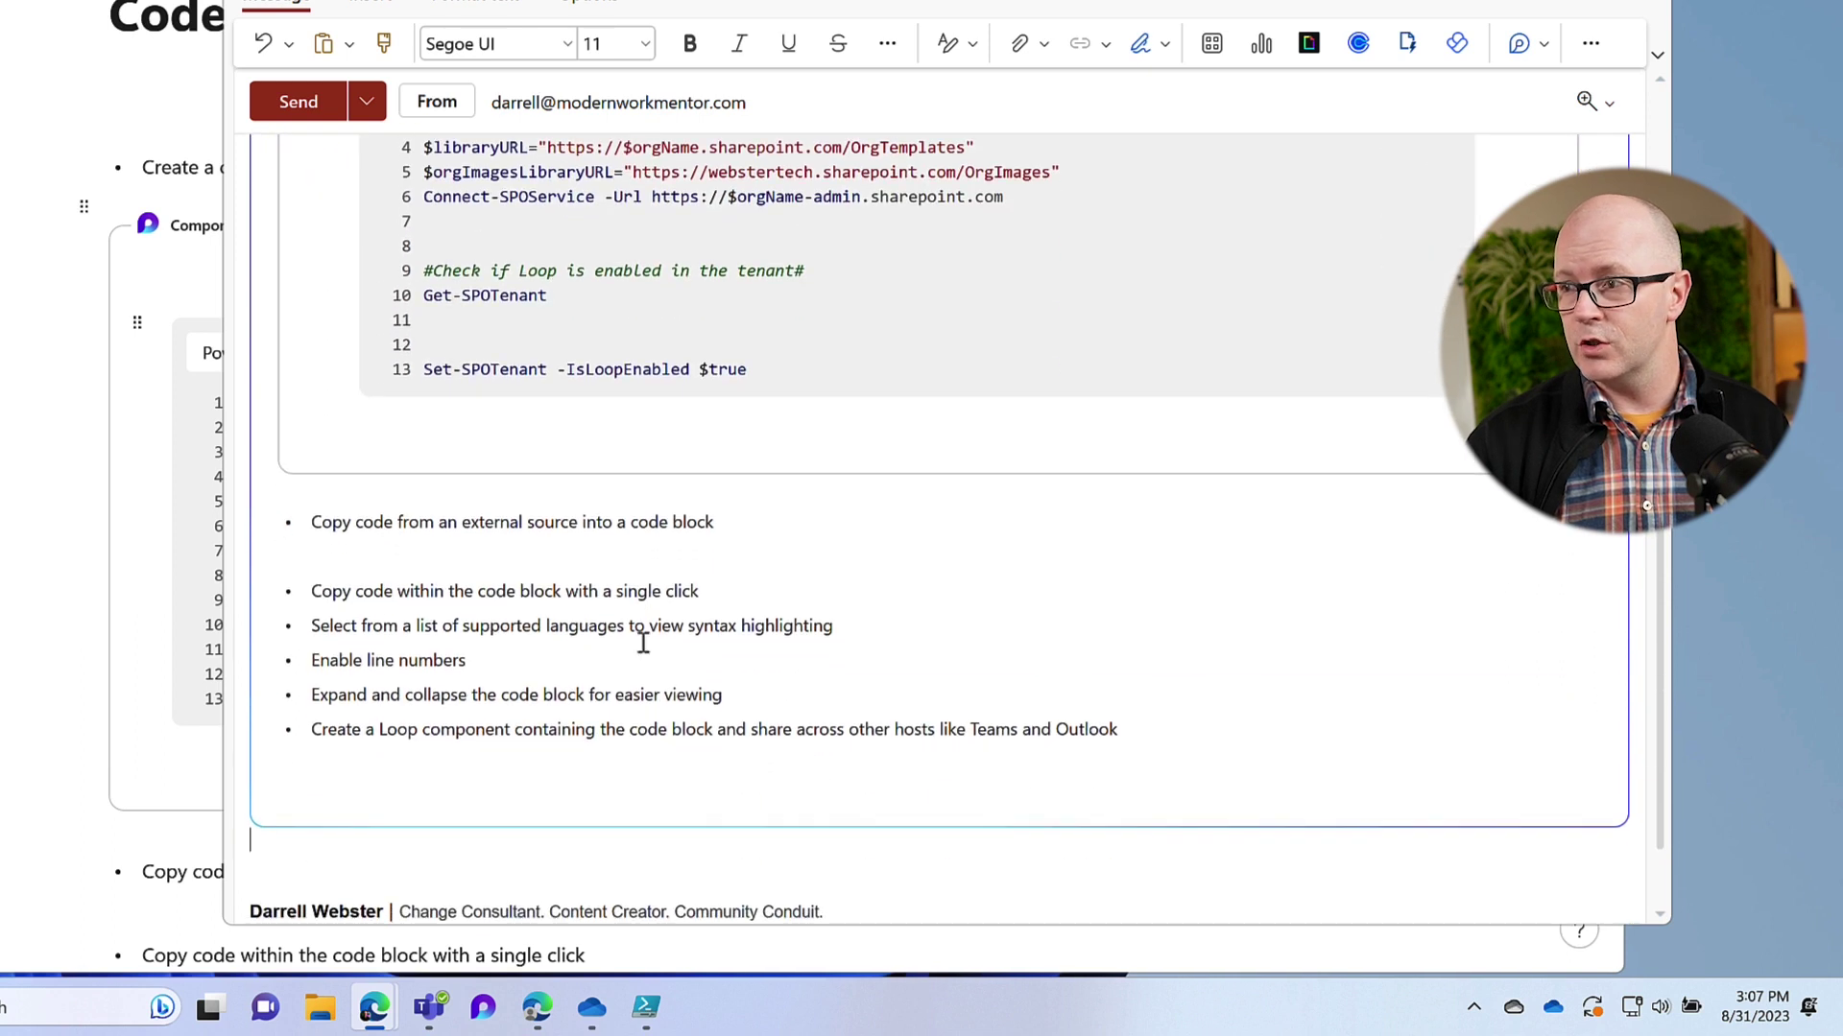
pyautogui.click(17, 383)
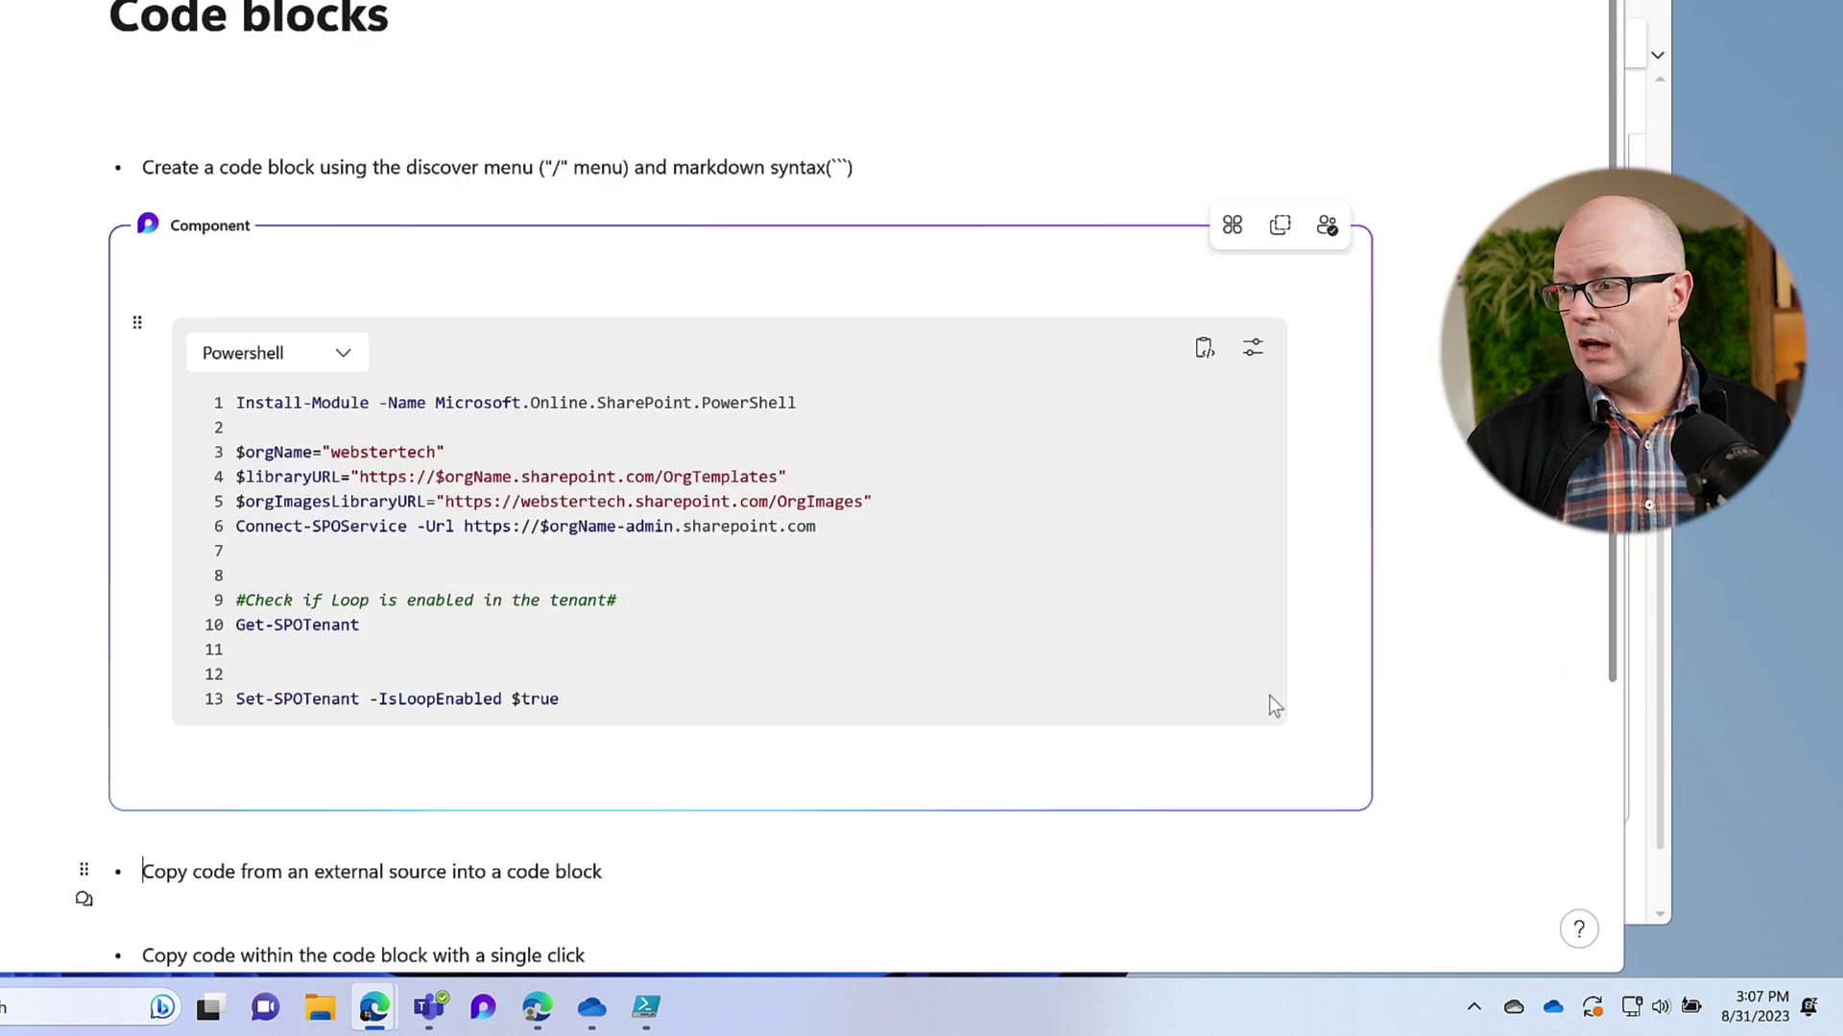
# Step: Open Give feedback from the Help menu on the Code blocks page
pyautogui.click(1579, 930)
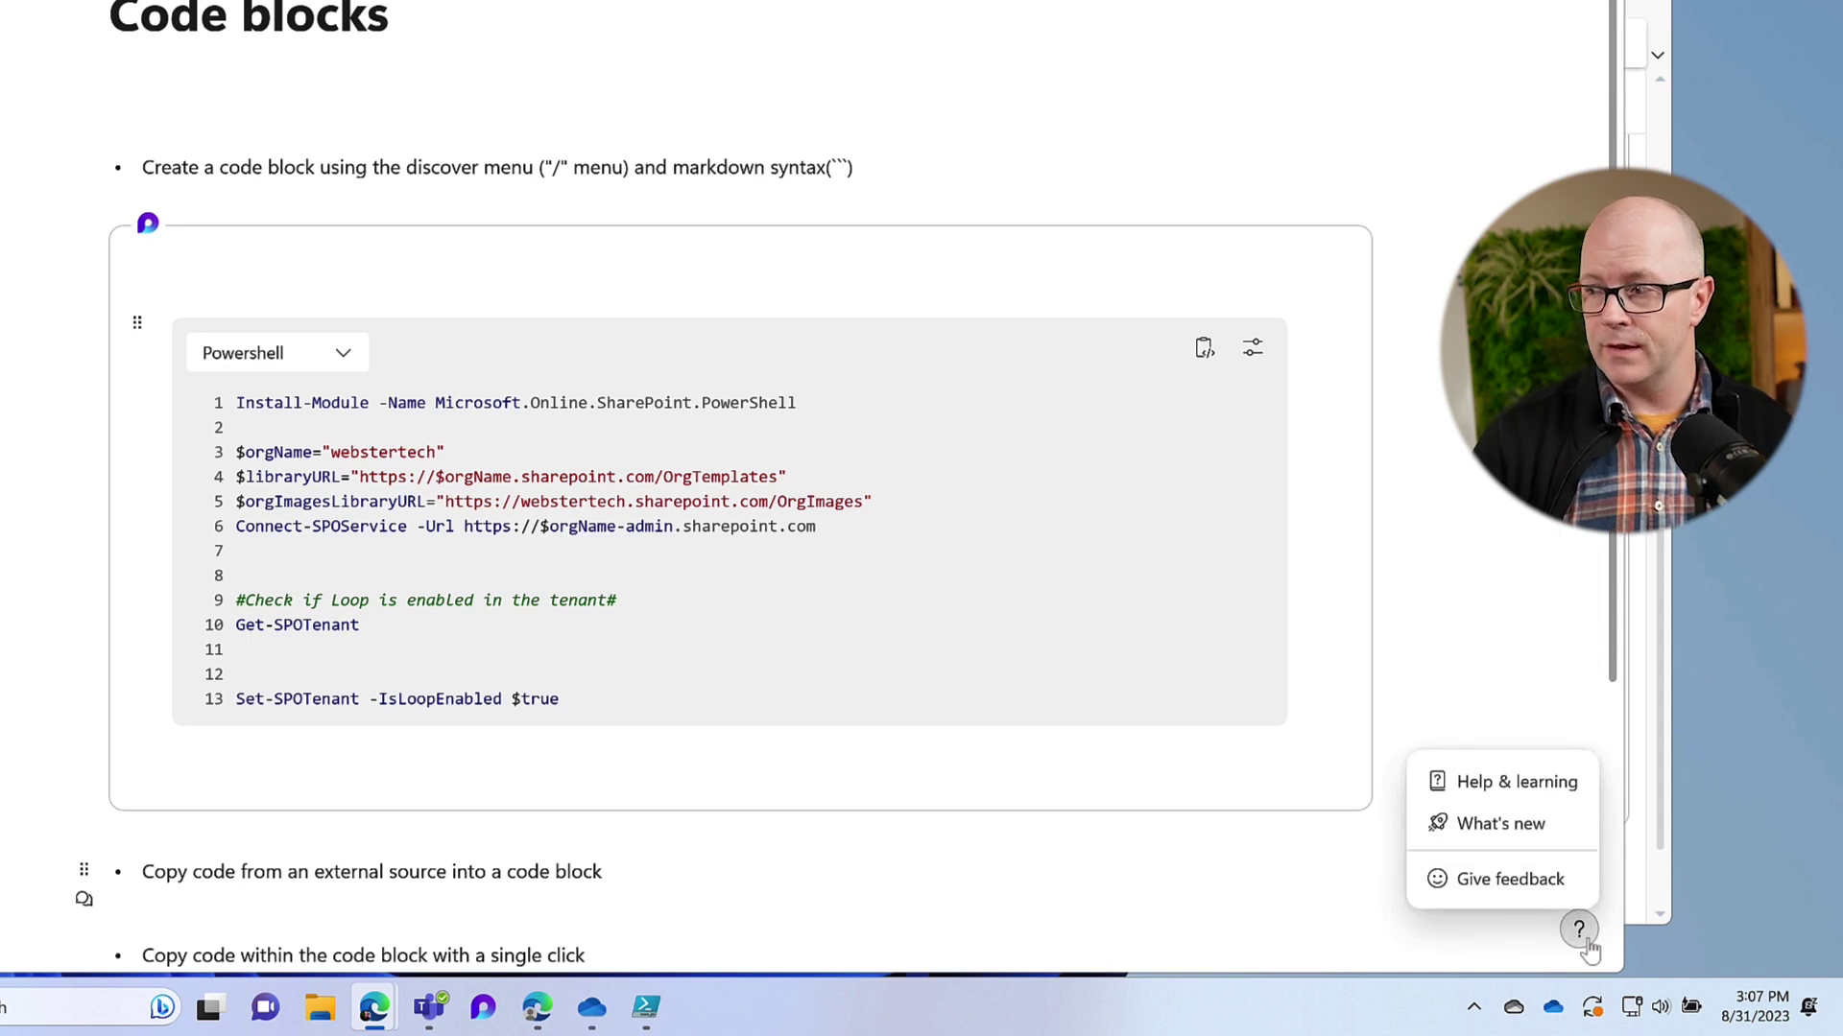
pyautogui.click(1510, 880)
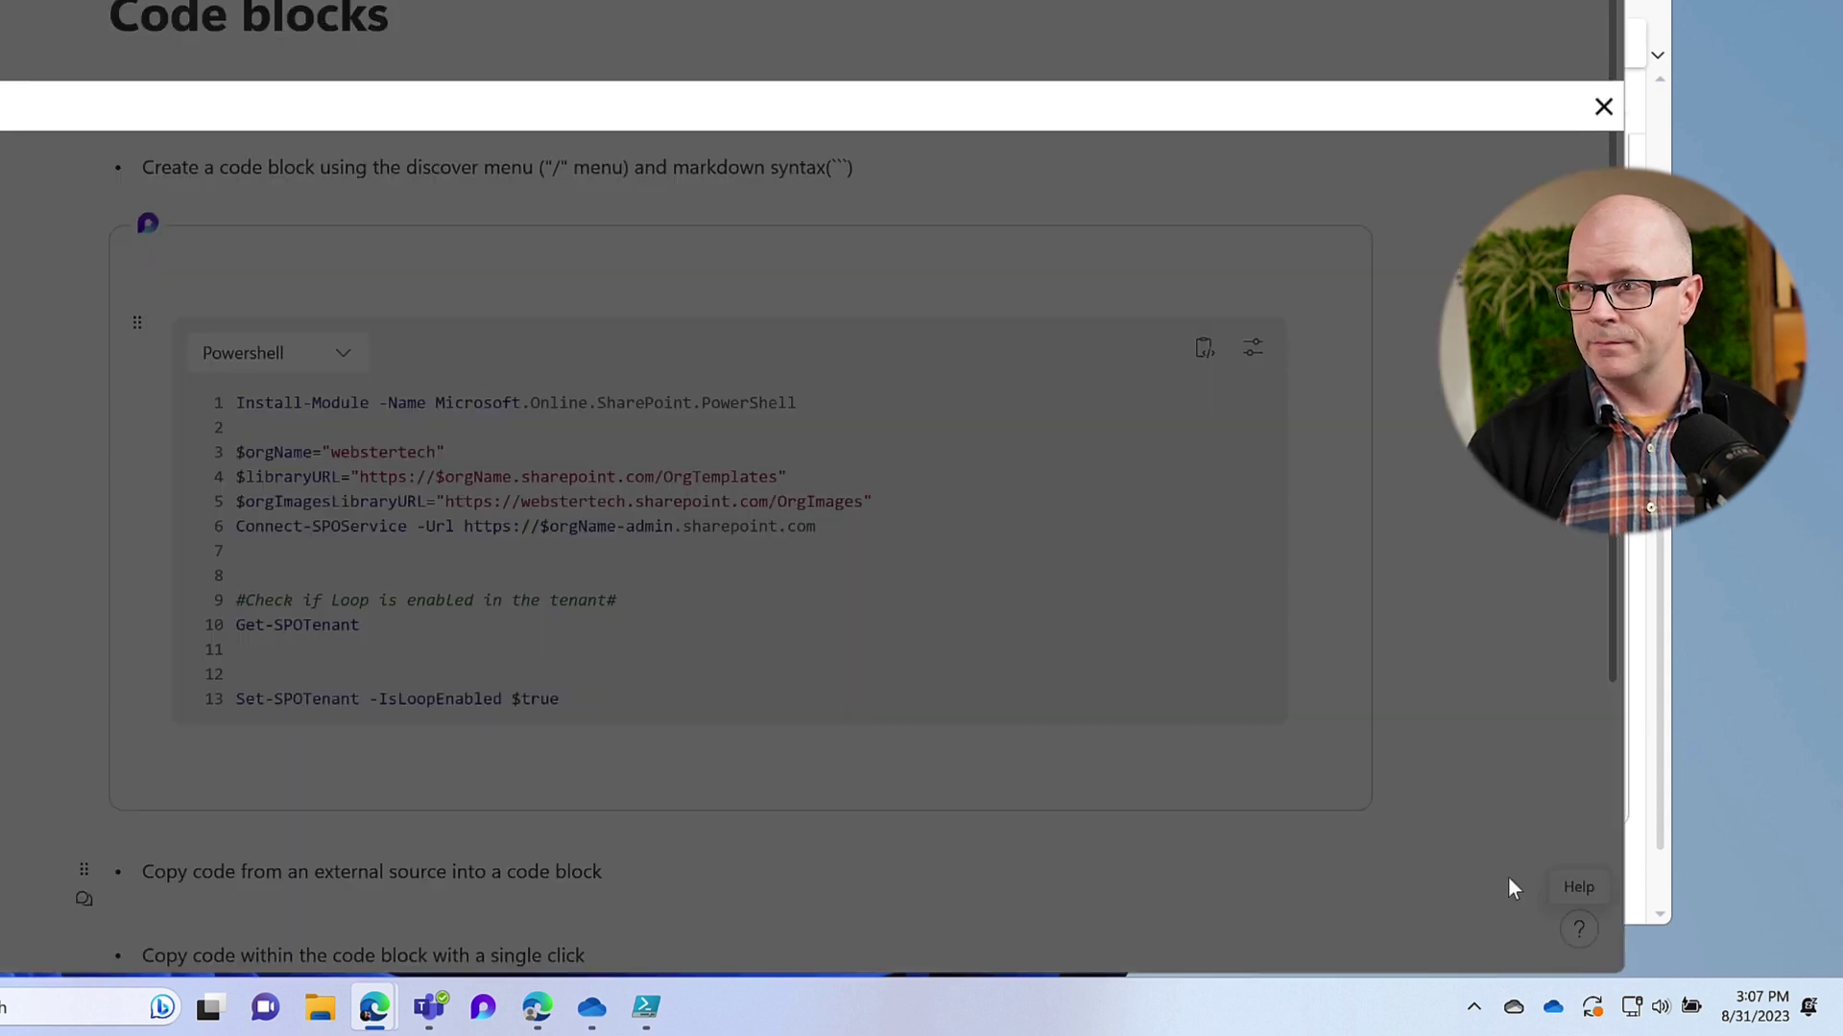